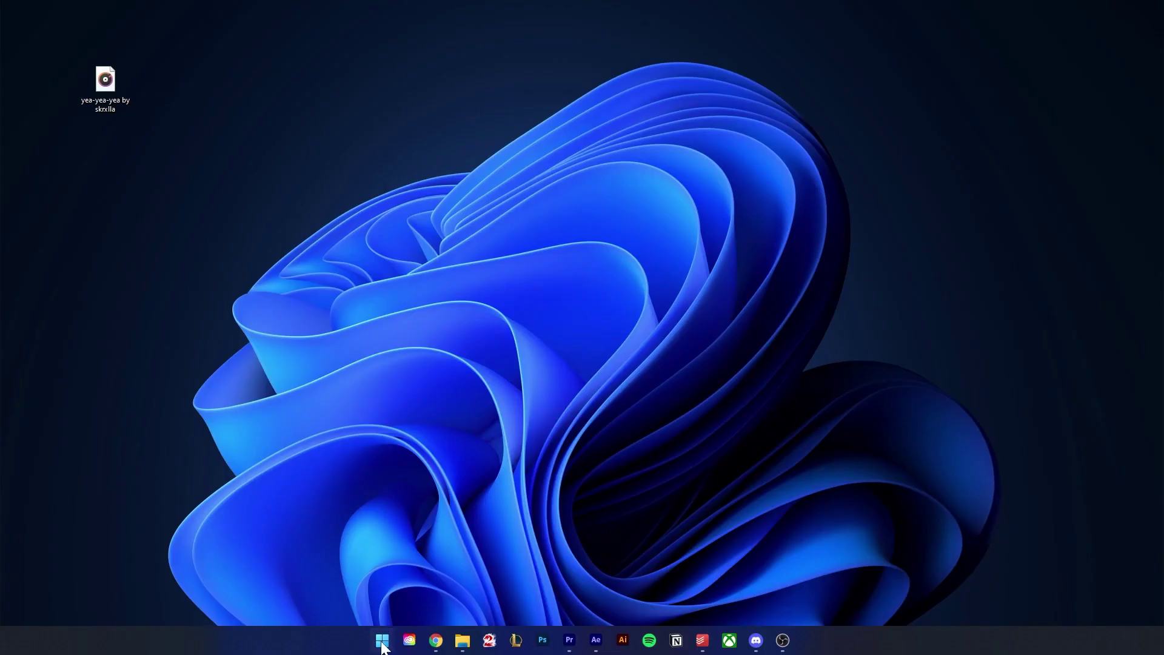
- Find the Groove-Musik app with the Windows search and pin it to the taskbar
left_click(382, 642)
type("gr")
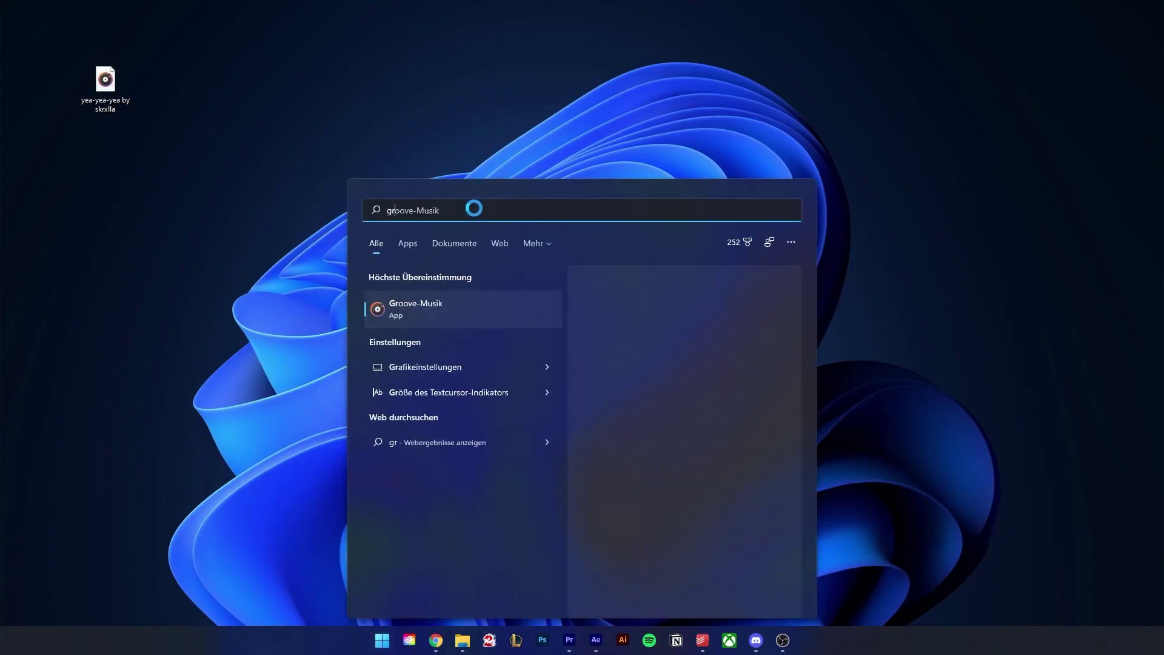
type("oov")
right_click(482, 320)
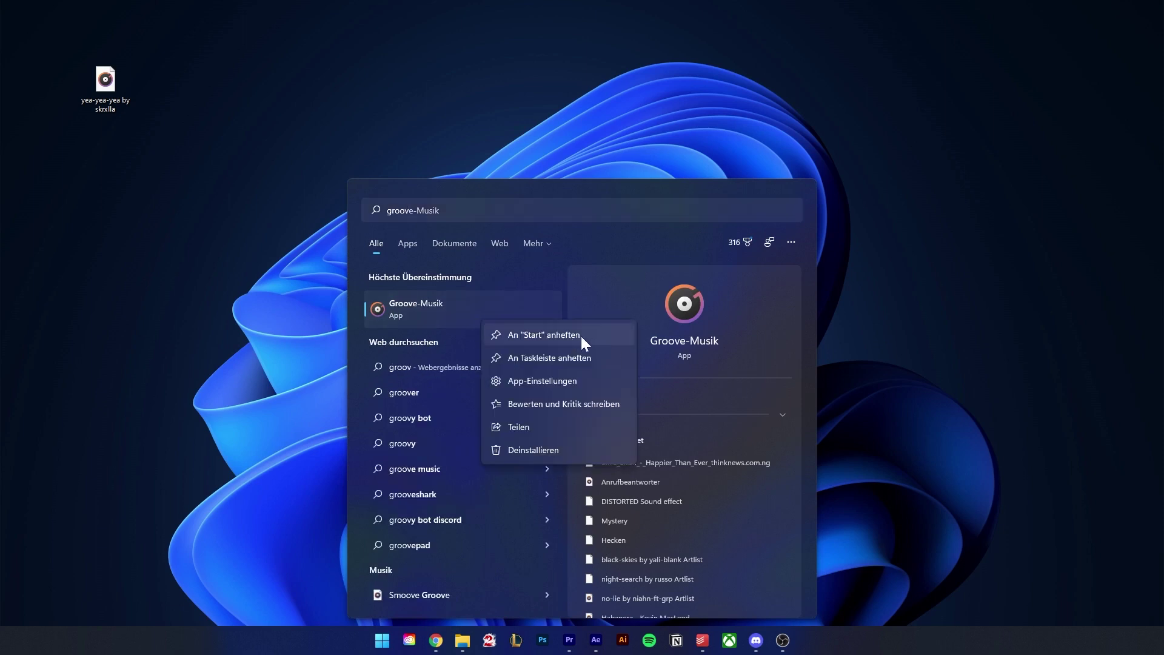
left_click(566, 359)
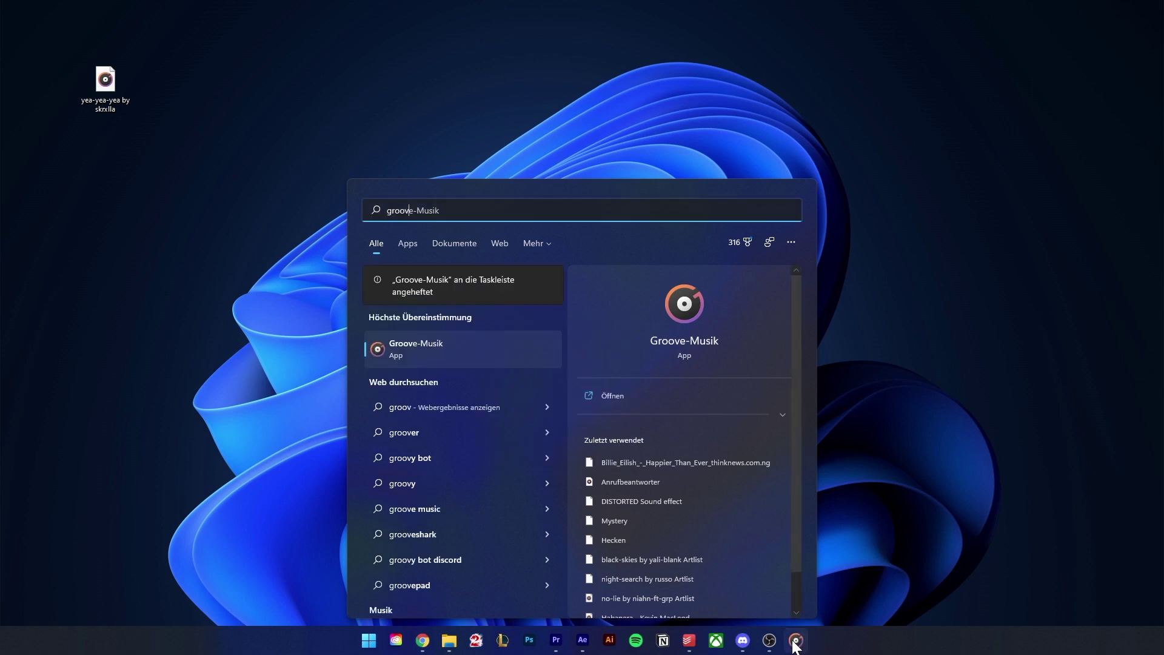
left_click(169, 85)
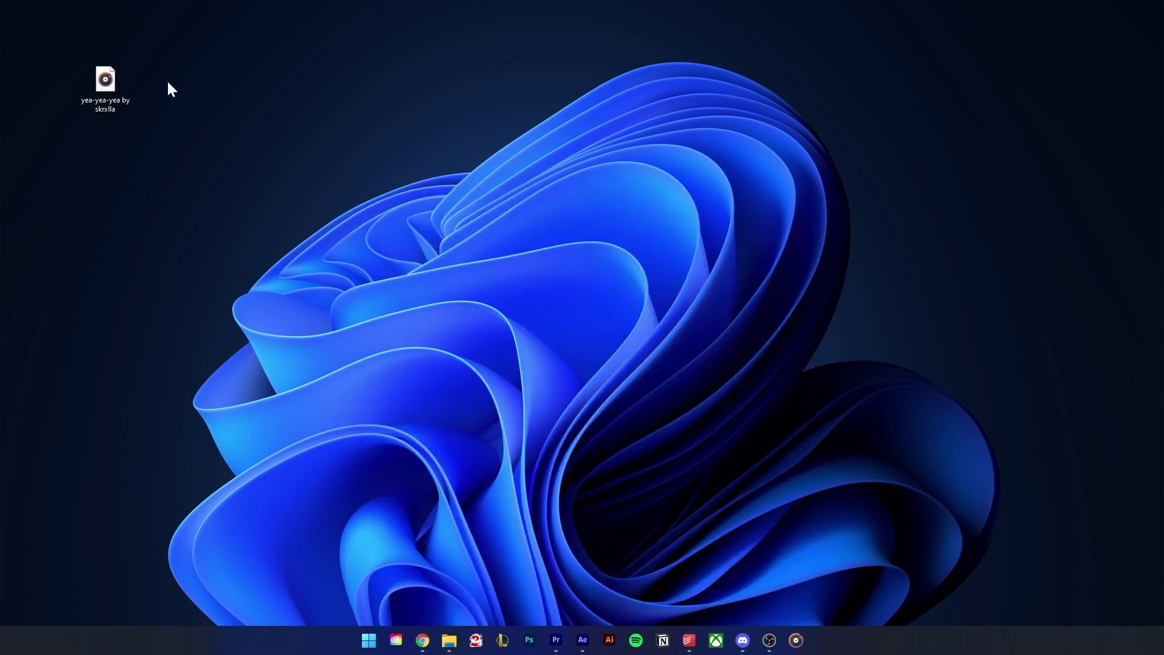
- Open the desktop song file "yea-yea-yea by skrxlla" with Groove-Musik
right_click(106, 86)
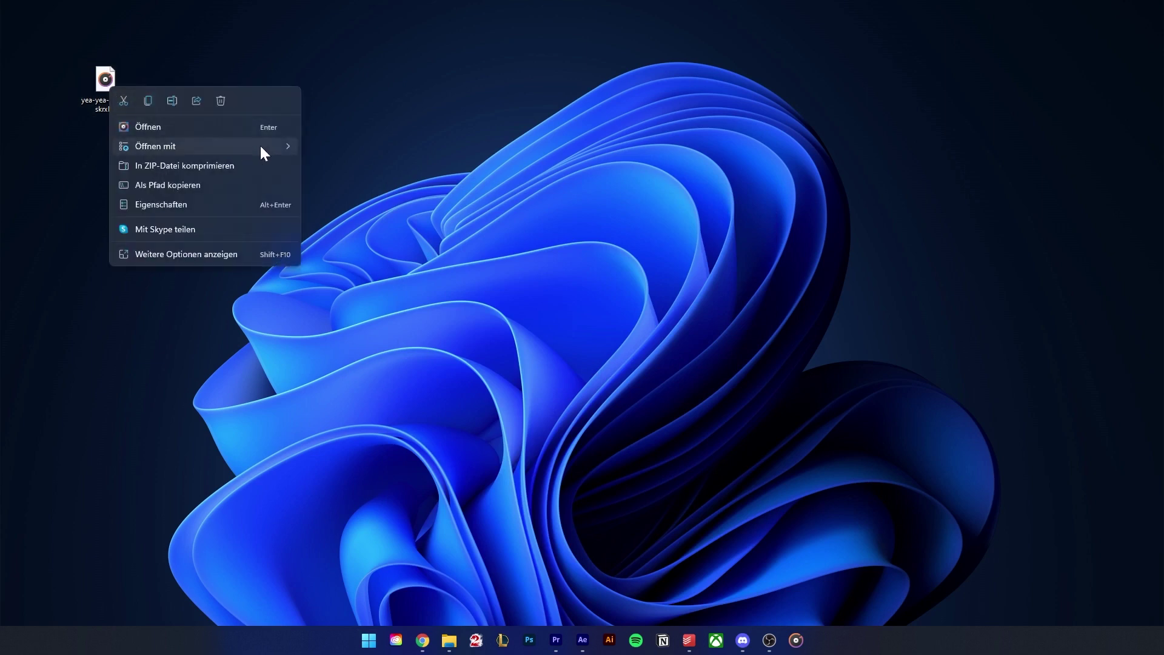
mouse_move(261, 147)
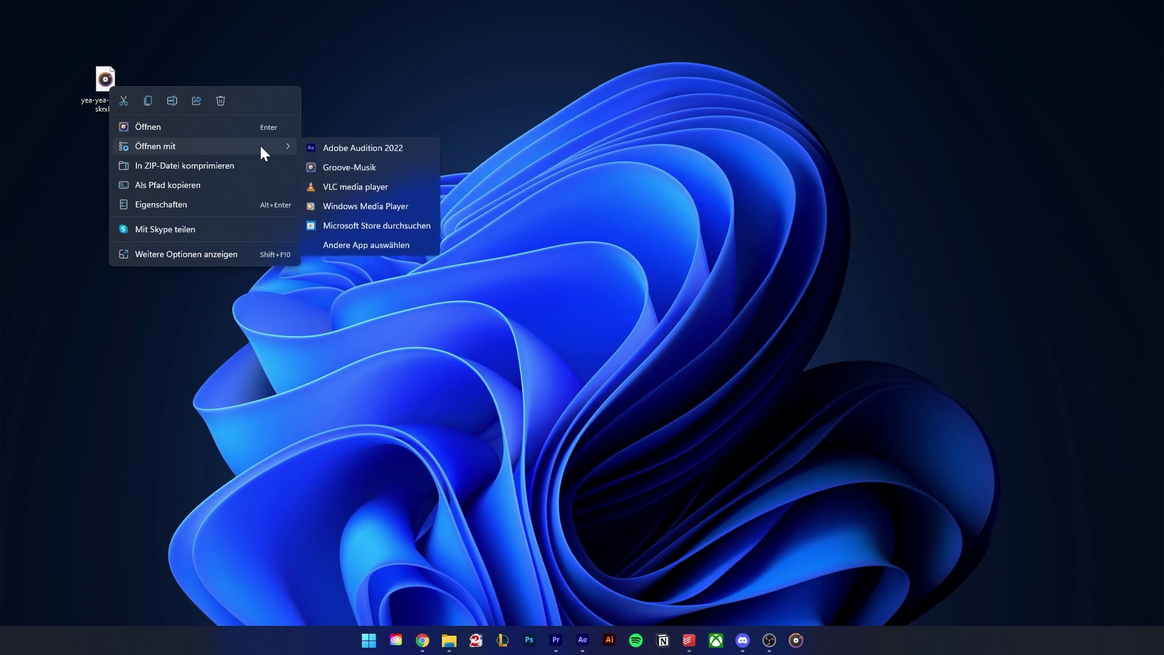
left_click(372, 167)
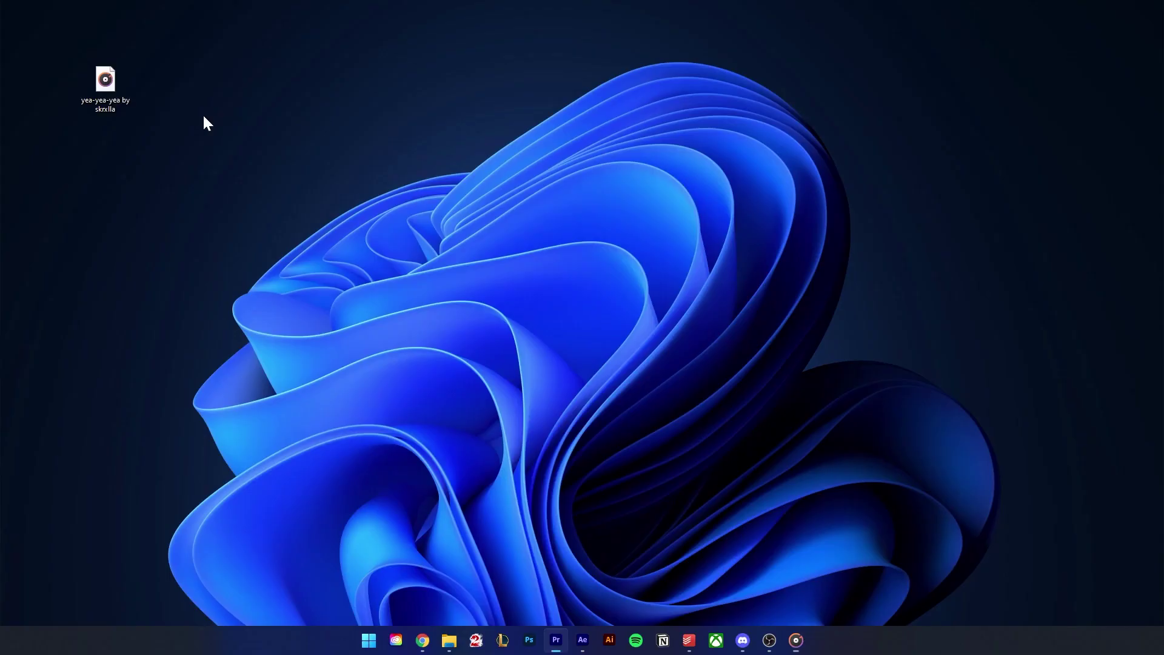
- Play the desktop song directly in its default player and lower the playback volume
double_click(90, 91)
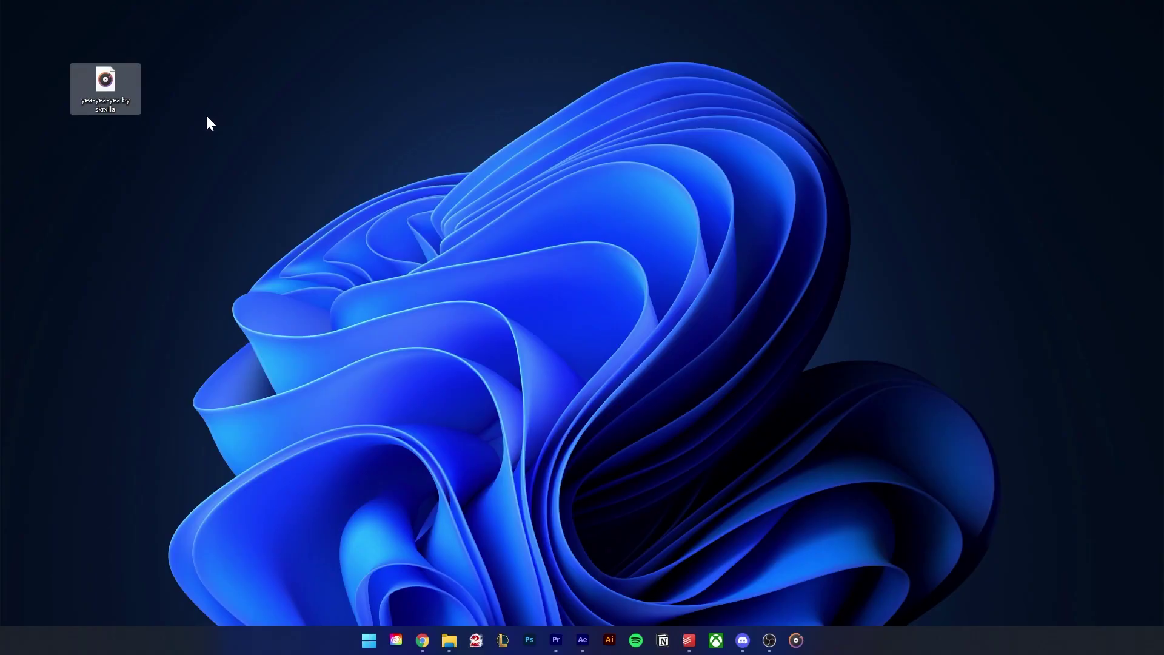
double_click(109, 80)
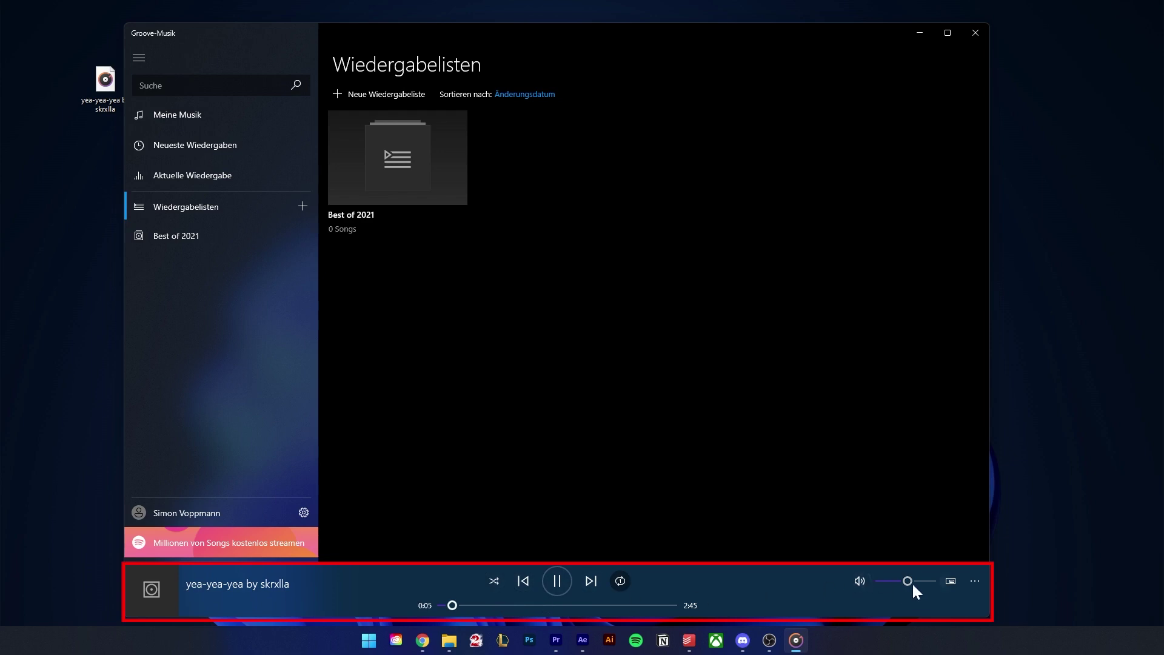
left_click_drag(907, 580, 891, 580)
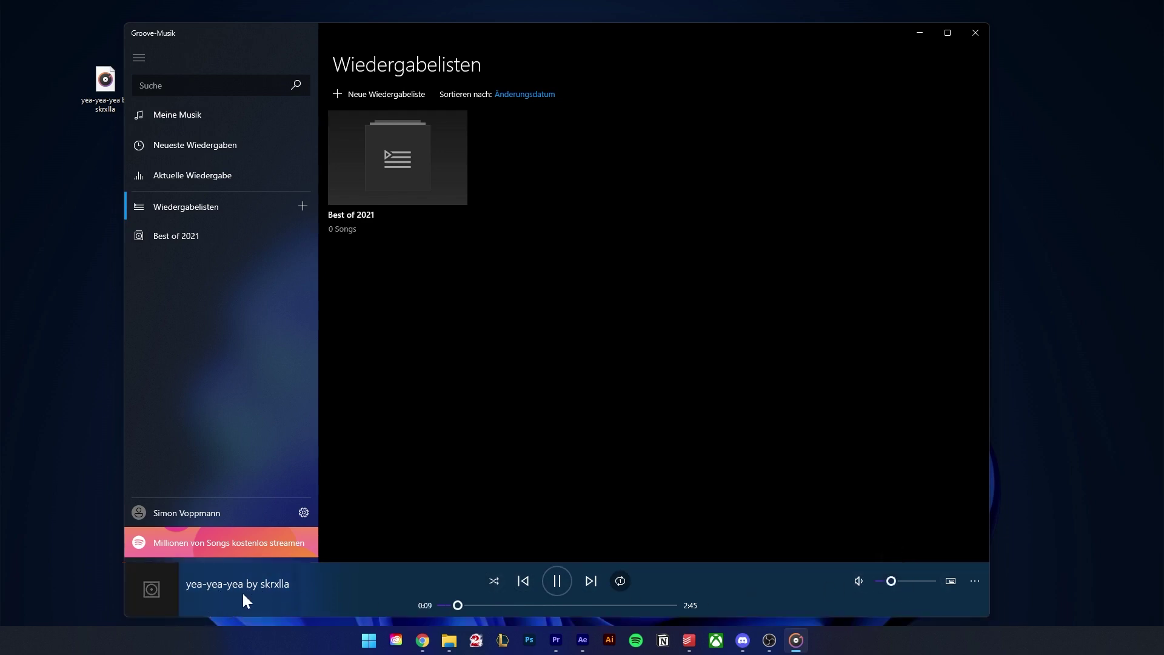
- View the song's enlarged now-playing page, return to the playlists page and resume playback
left_click(153, 591)
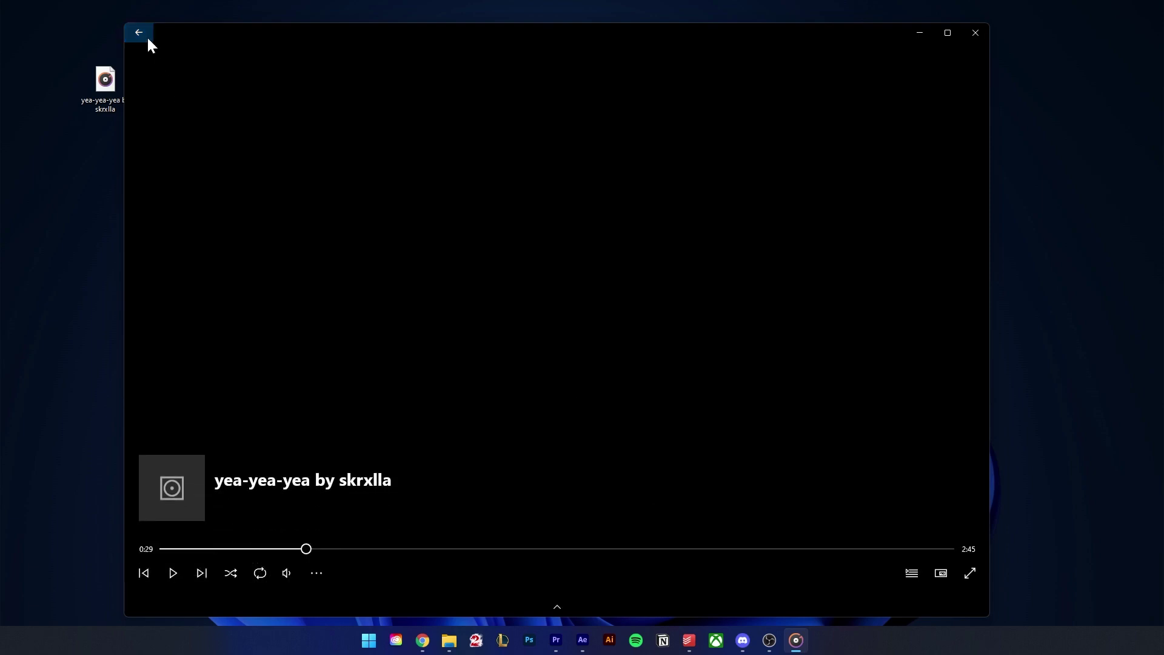
left_click(138, 32)
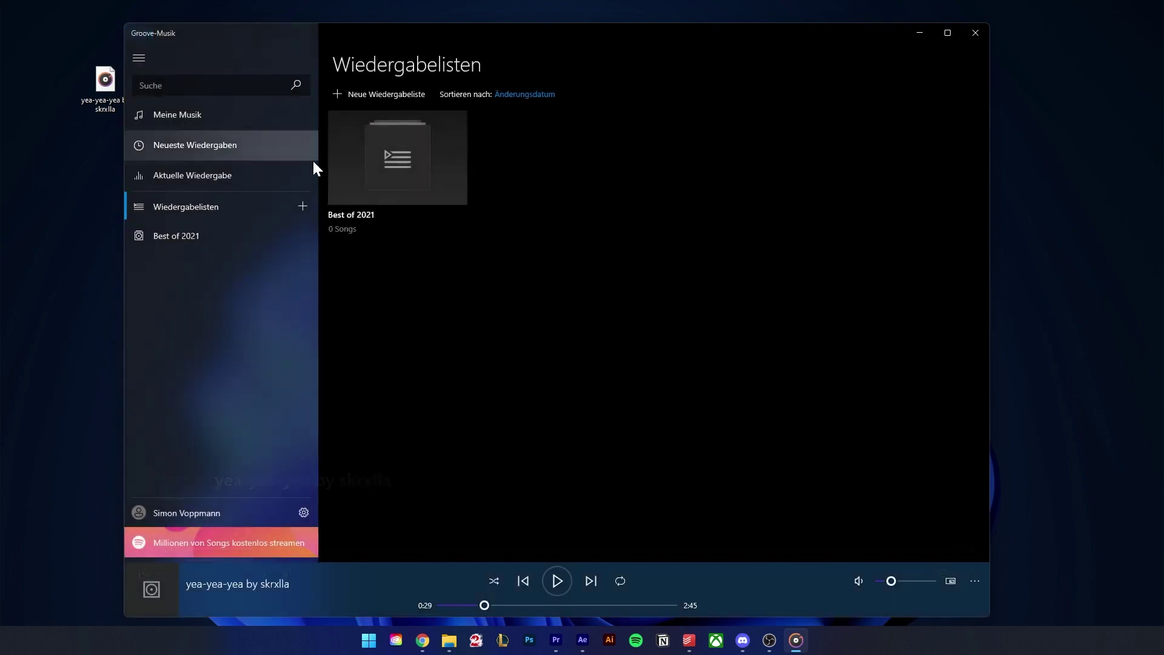
left_click(560, 583)
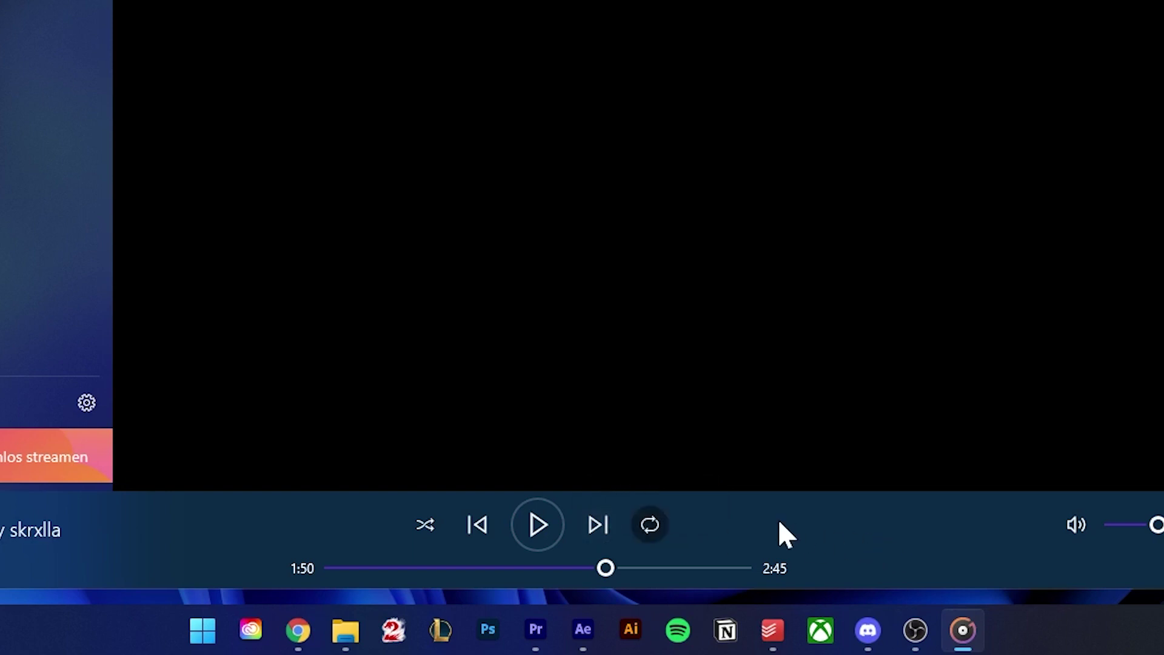
- Set repeat to the single current song and turn on shuffle
left_click(649, 525)
left_click(427, 525)
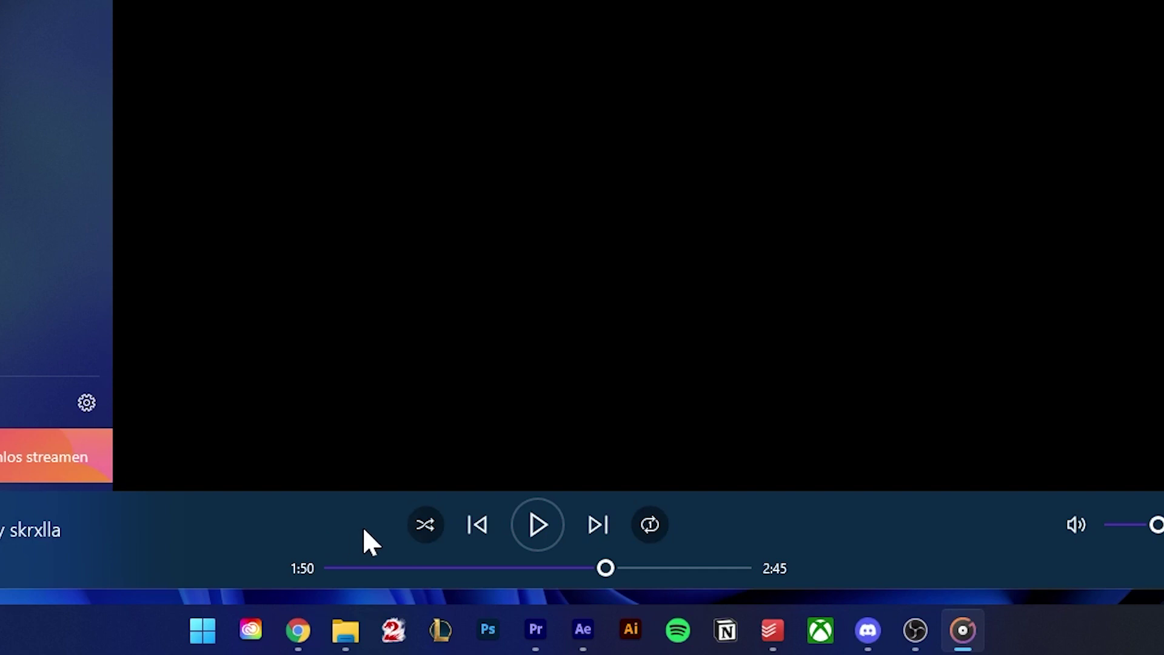
- Play the song from near its beginning, lower the volume, skip ahead to about 2:18 and pause
left_click_drag(605, 568, 388, 568)
left_click(536, 531)
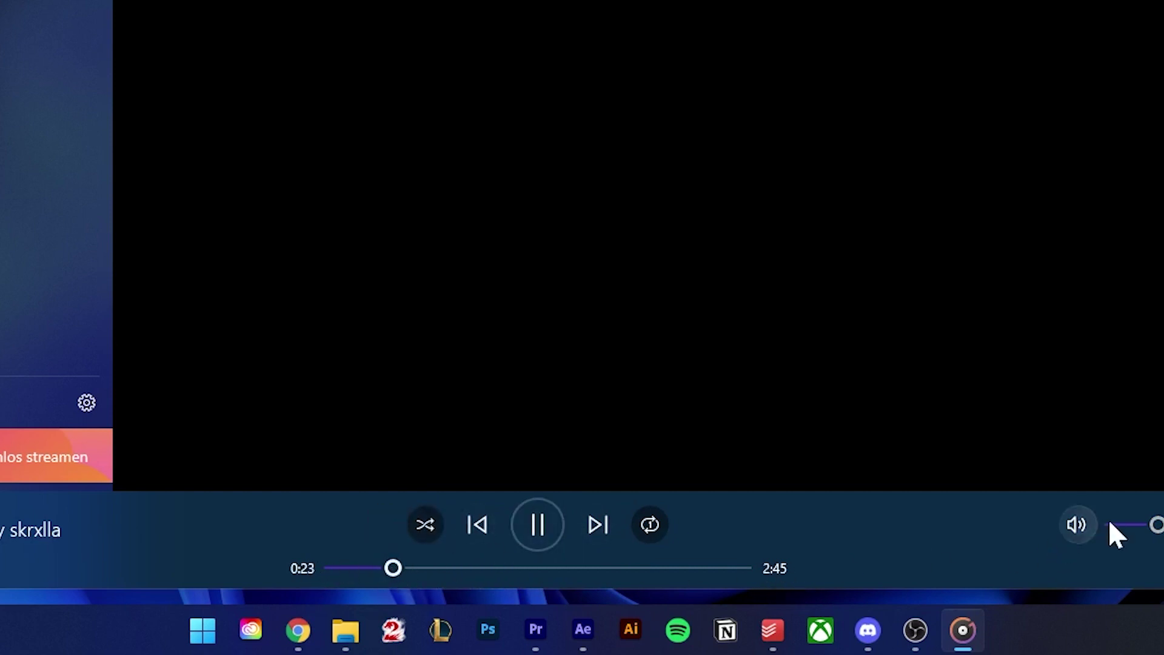
left_click(1129, 525)
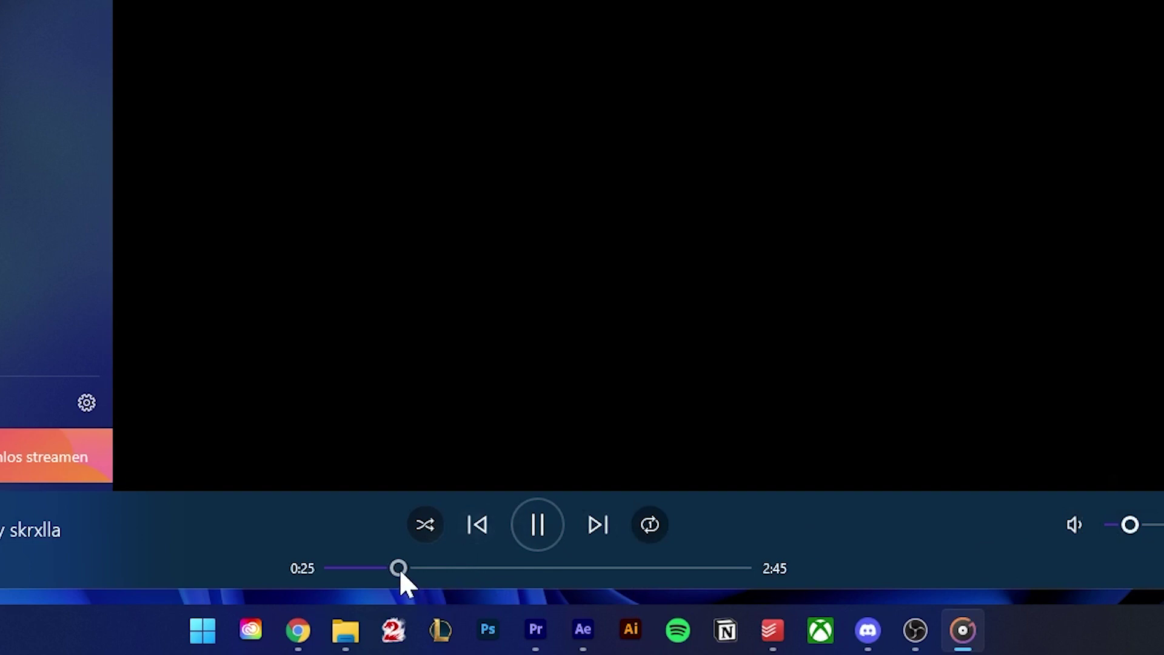
left_click_drag(400, 567, 679, 570)
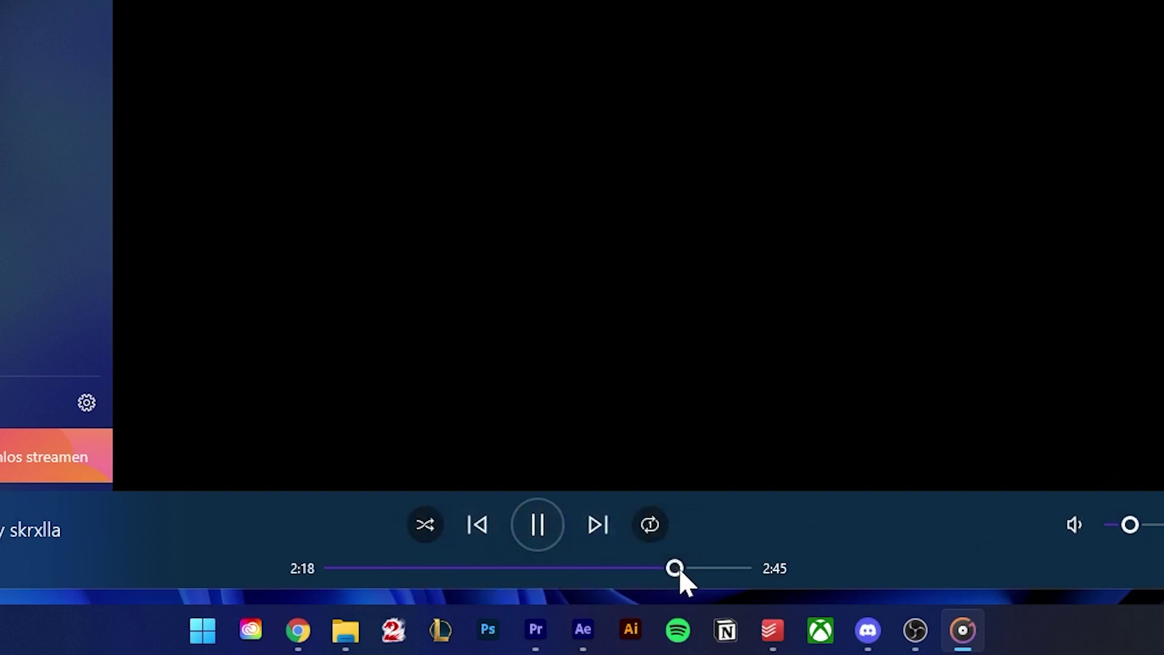
left_click(540, 526)
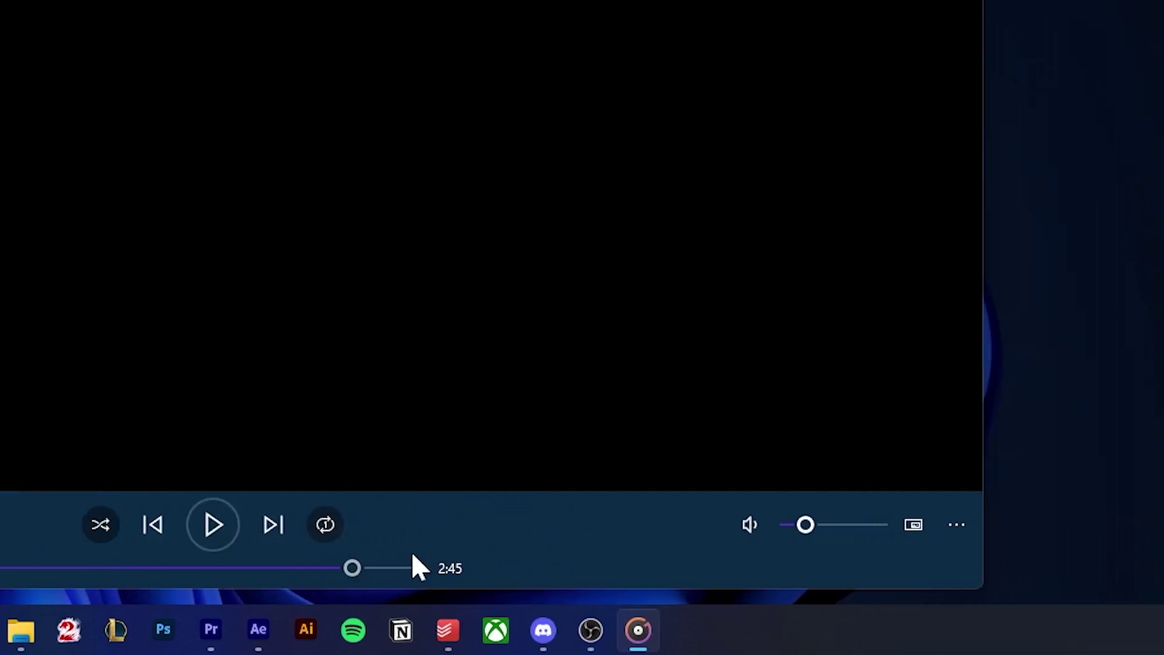
- Switch the playing song to the mini player view and return to the full window
left_click(95, 520)
left_click_drag(682, 525, 646, 525)
left_click(91, 526)
left_click(792, 524)
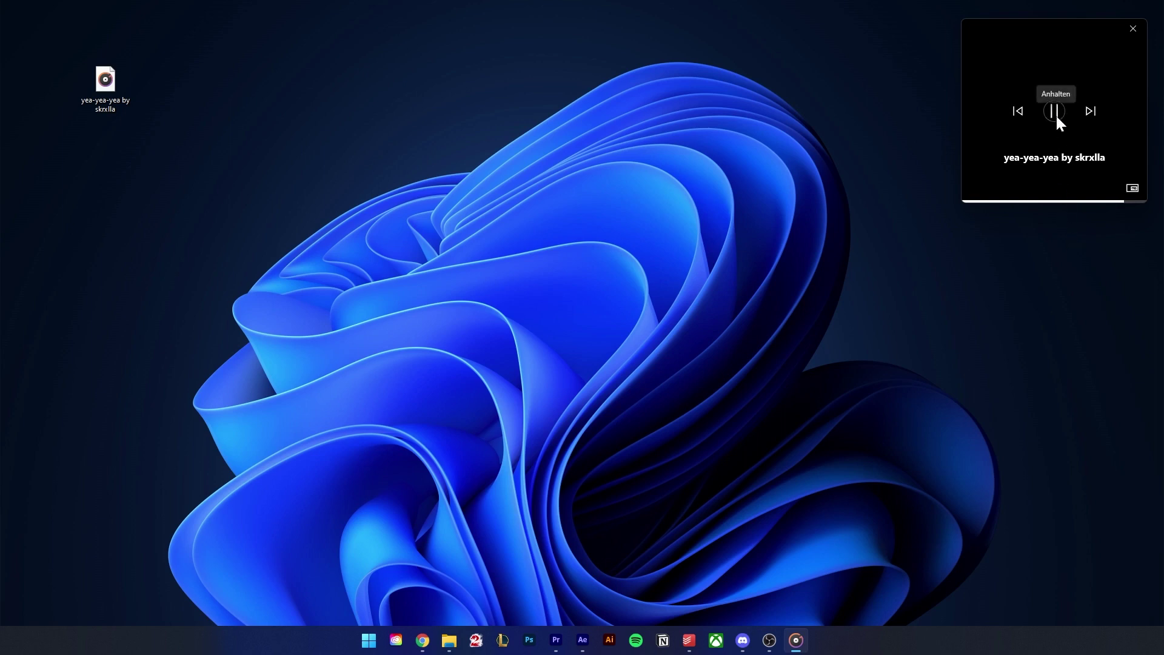
left_click(1131, 189)
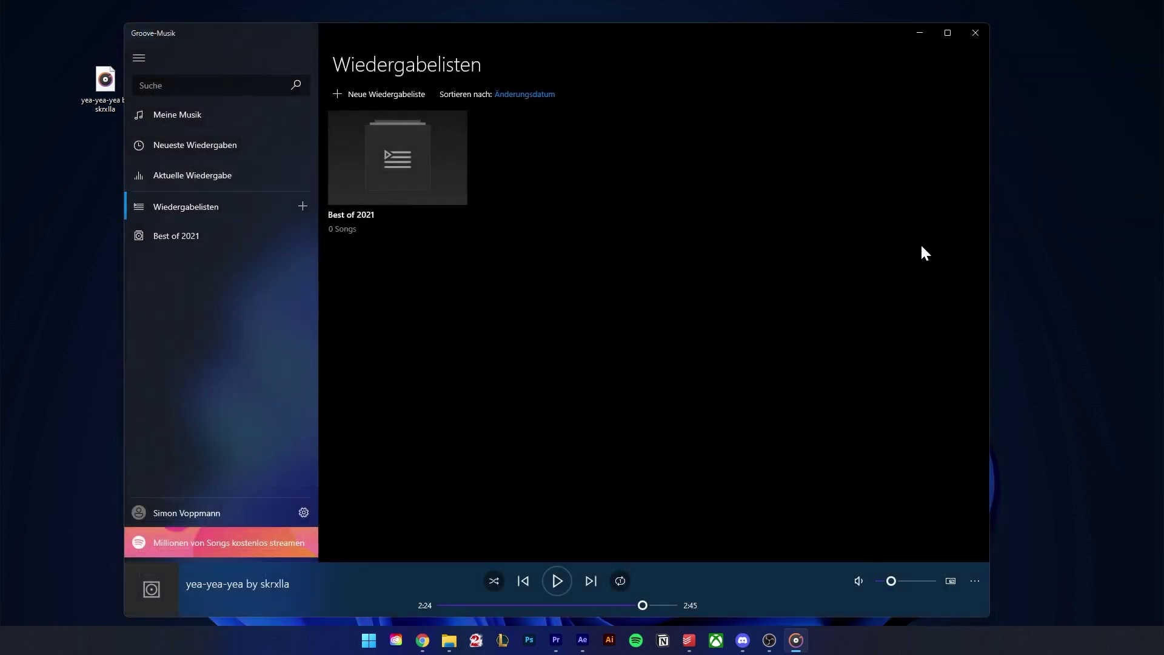
- Try the player's now-playing list and full-screen display options, and clear the current playback
left_click(974, 581)
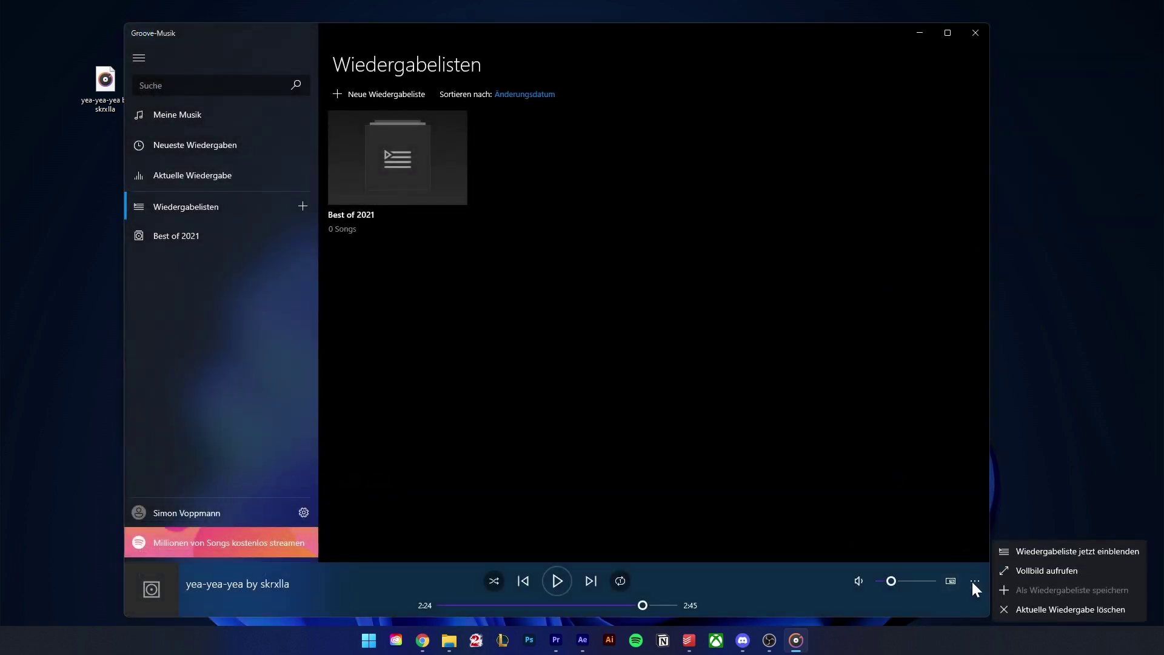
left_click(1071, 551)
left_click(1027, 570)
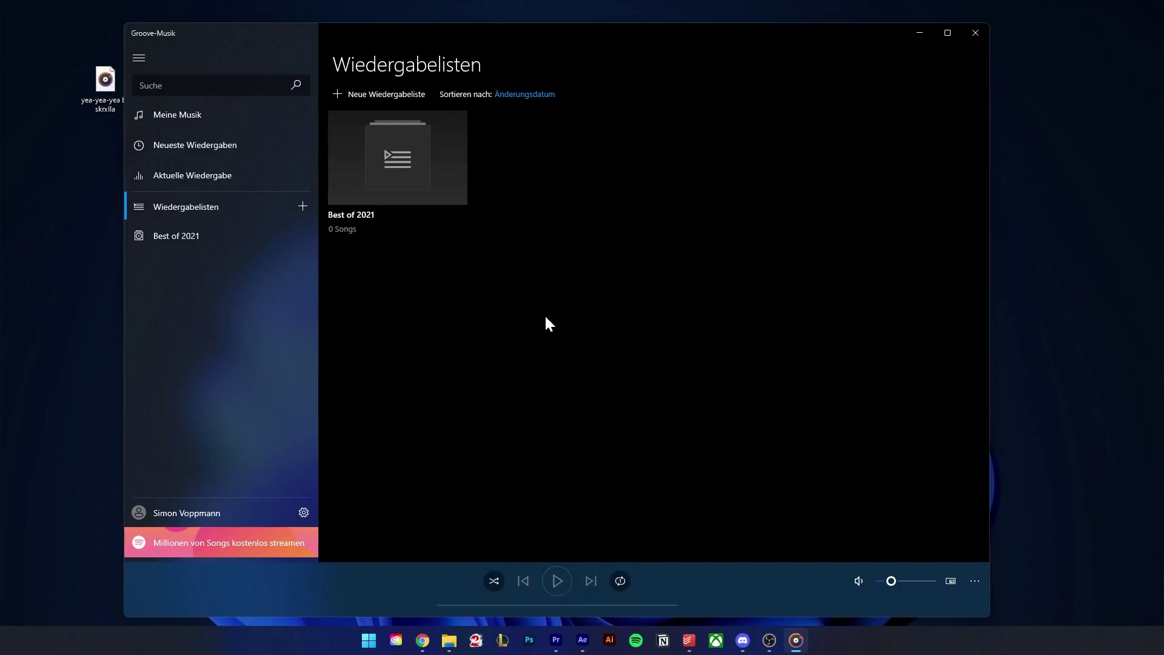
- Look at the songs in Meine Musik and the setting for where Groove-Musik searches for music
left_click(195, 114)
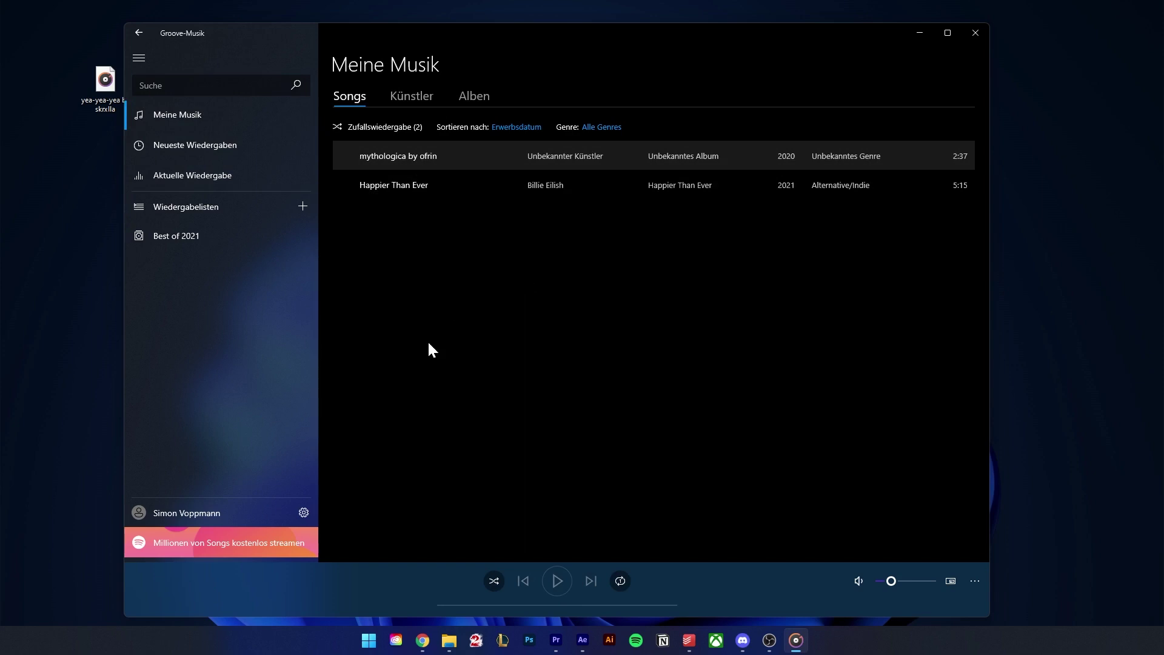
left_click(304, 513)
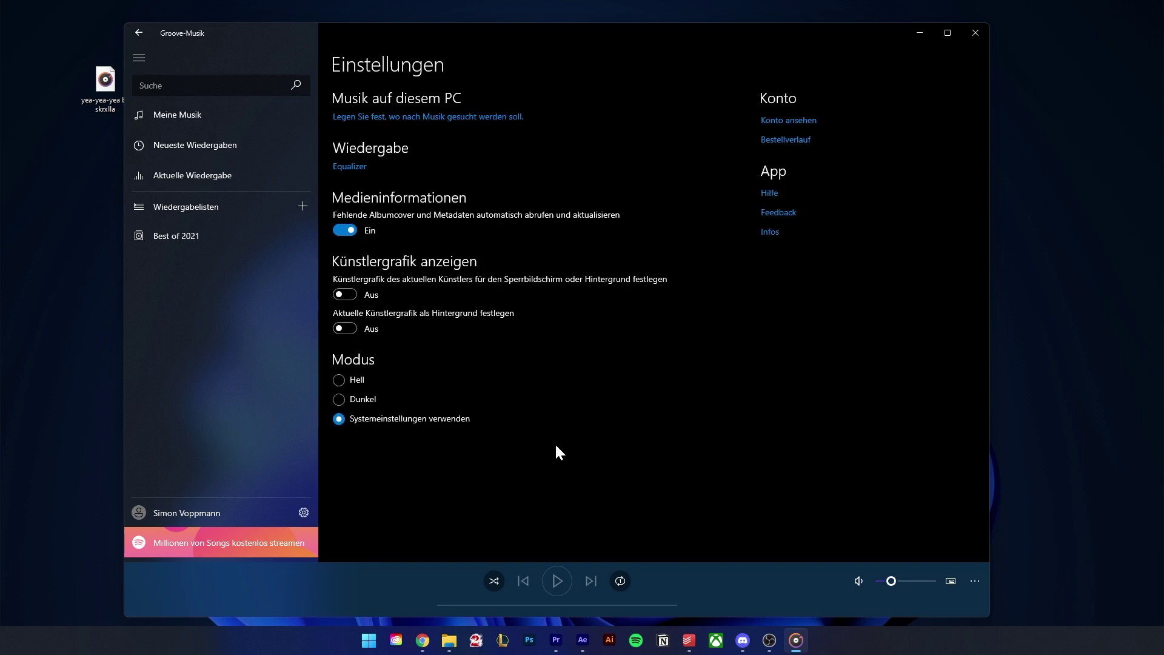
left_click(455, 117)
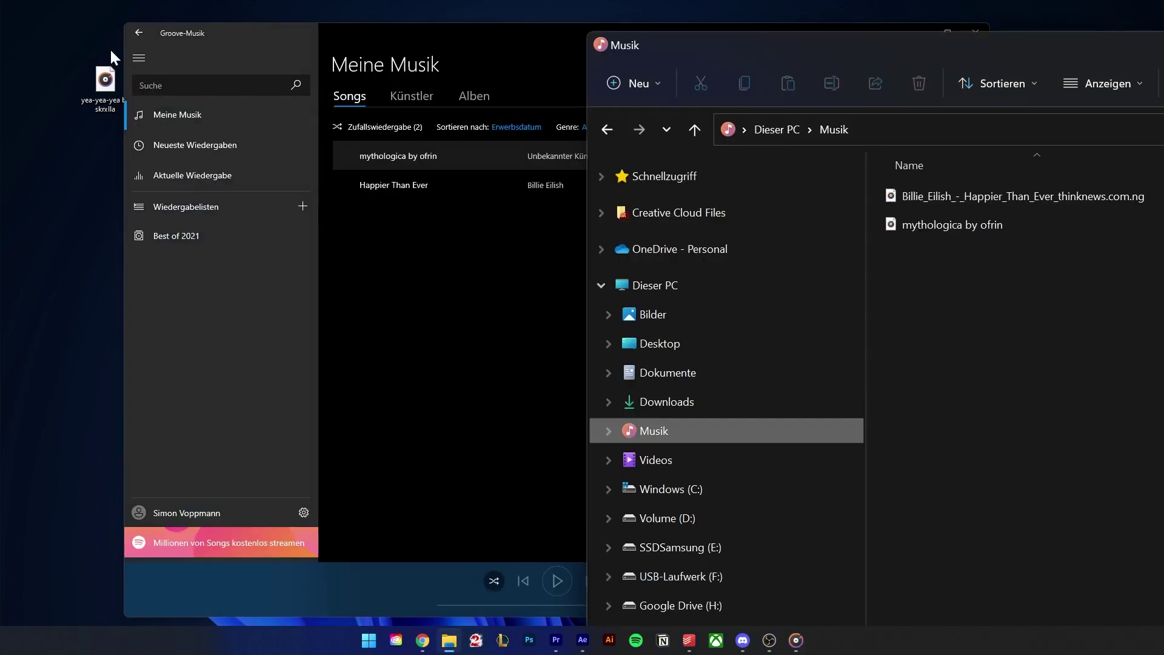
- Move the "yea-yea-yea by skrxlla" file from the desktop into the Musik folder and hide the folder window
left_click_drag(105, 80, 1013, 300)
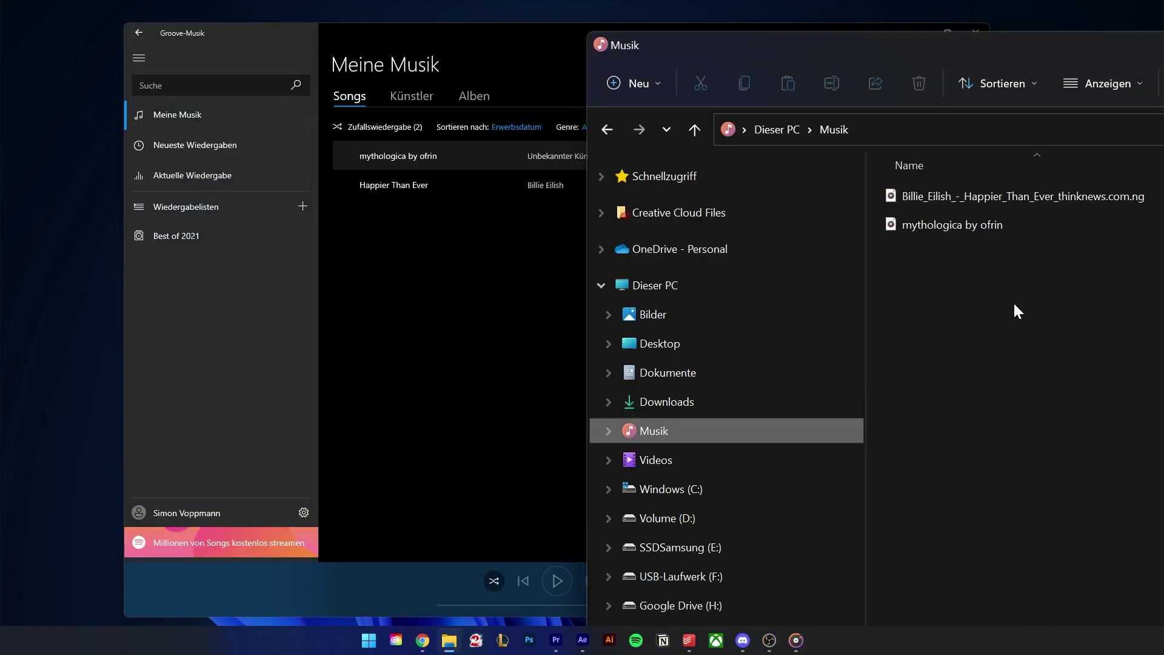
left_click(483, 205)
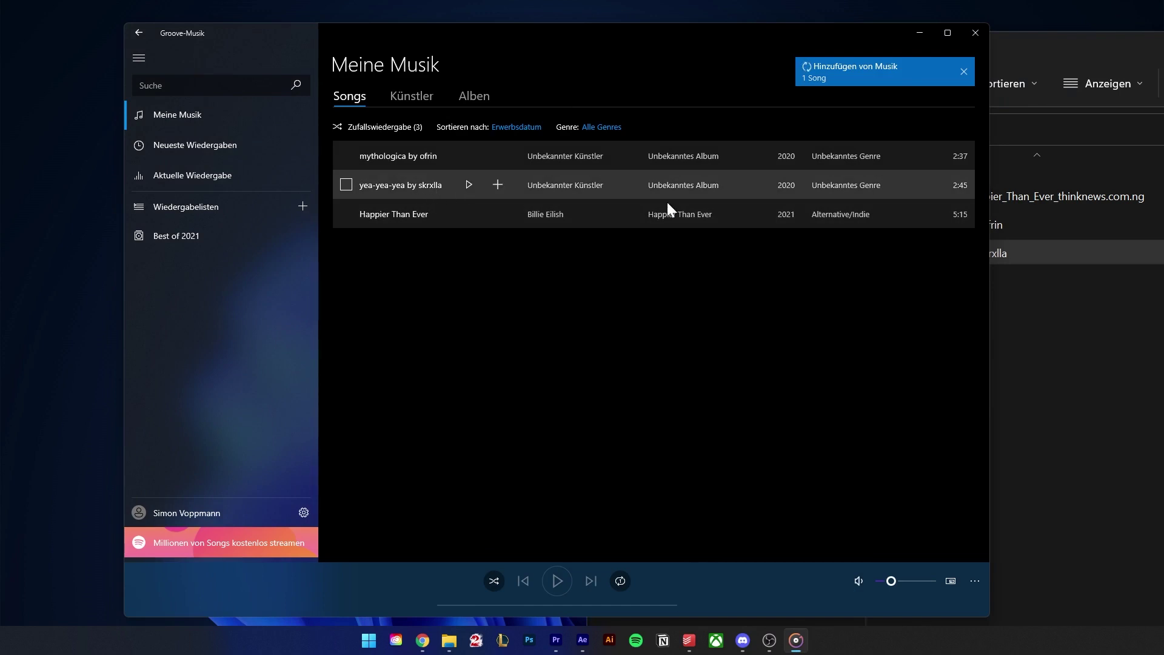
left_click(1058, 57)
left_click(448, 640)
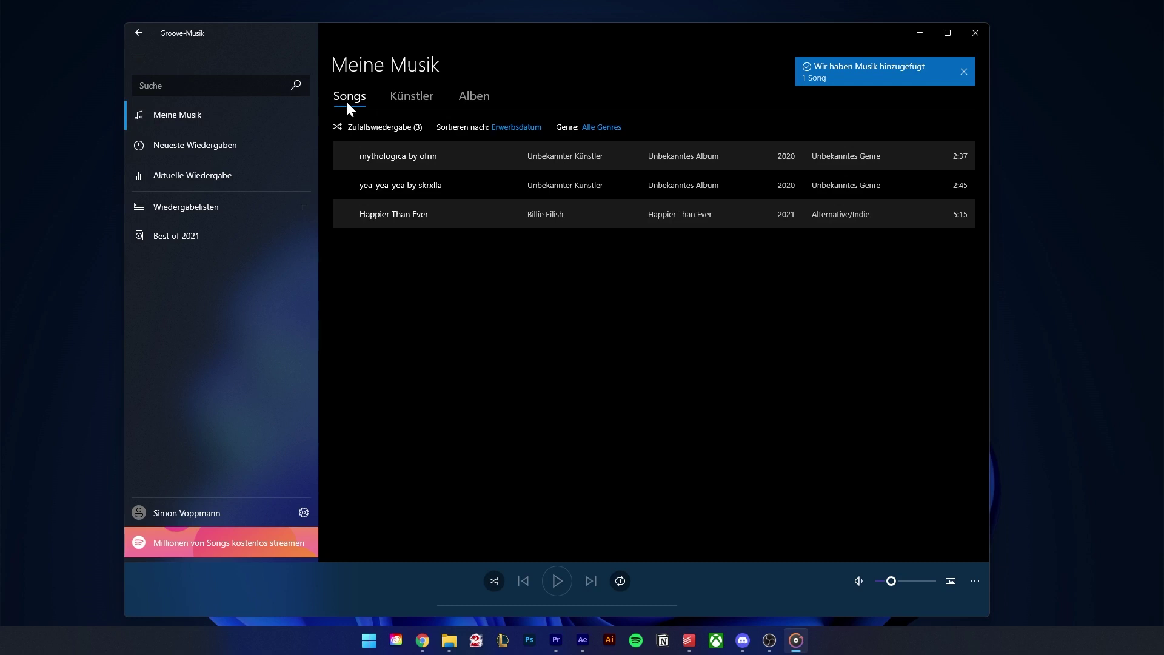
- Look through the music collection by artist and by album, and return to the song list
left_click(405, 97)
left_click(472, 91)
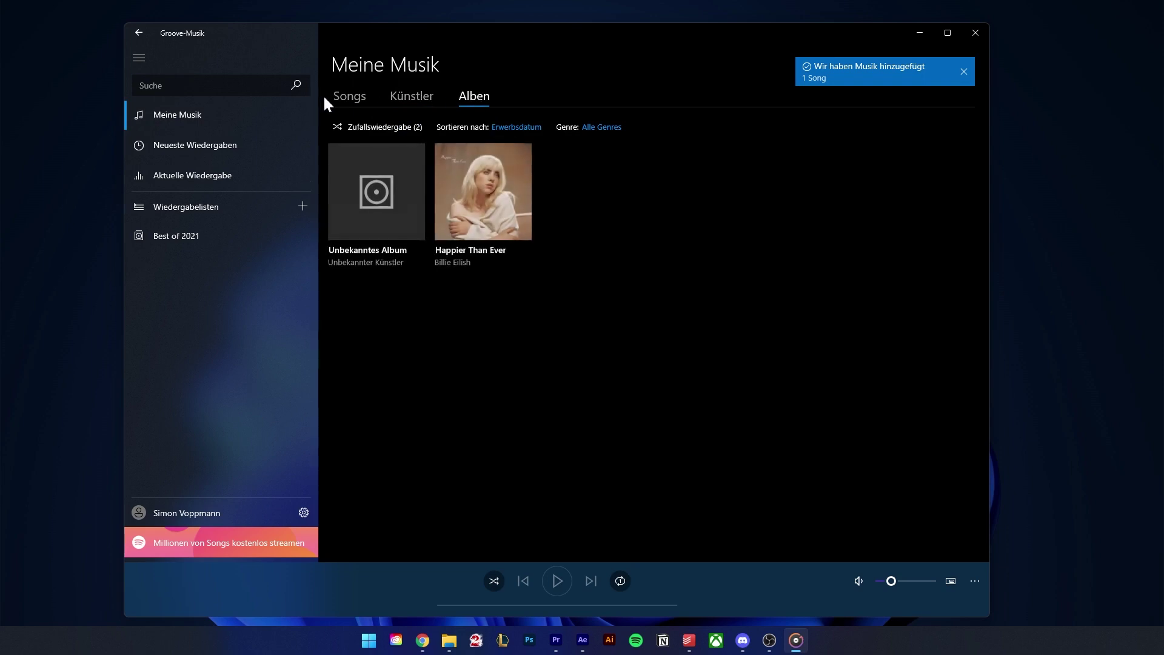
left_click(344, 96)
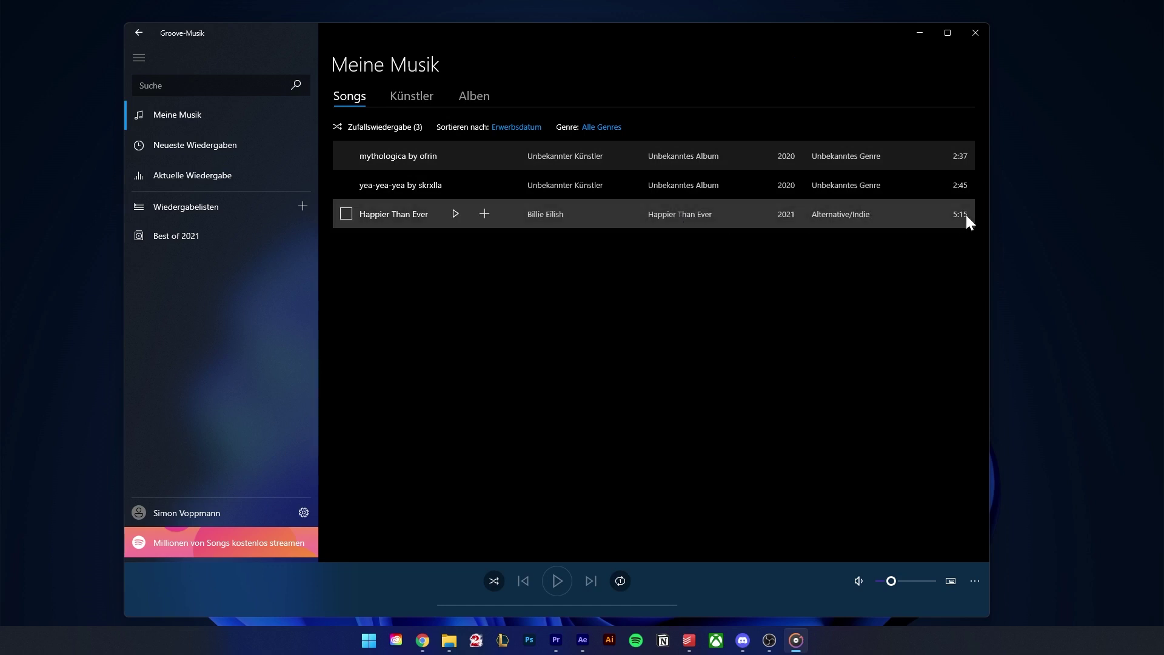
- Play "Happier Than Ever" from the song list and check which playlists it can be added to
left_click(457, 212)
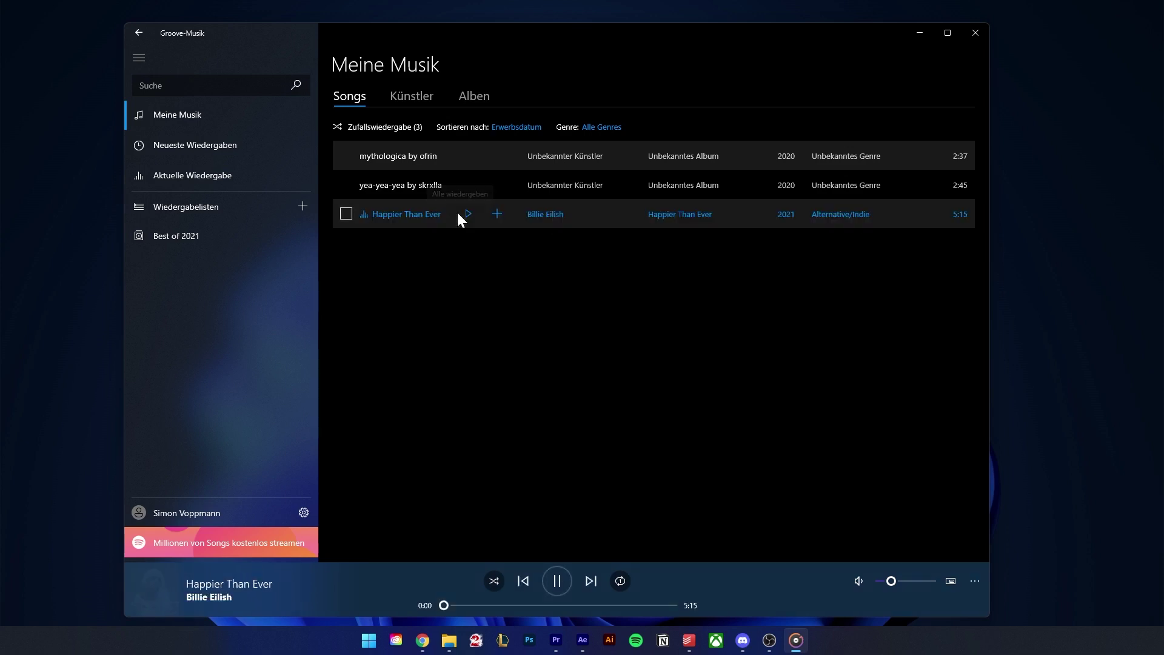
left_click(503, 216)
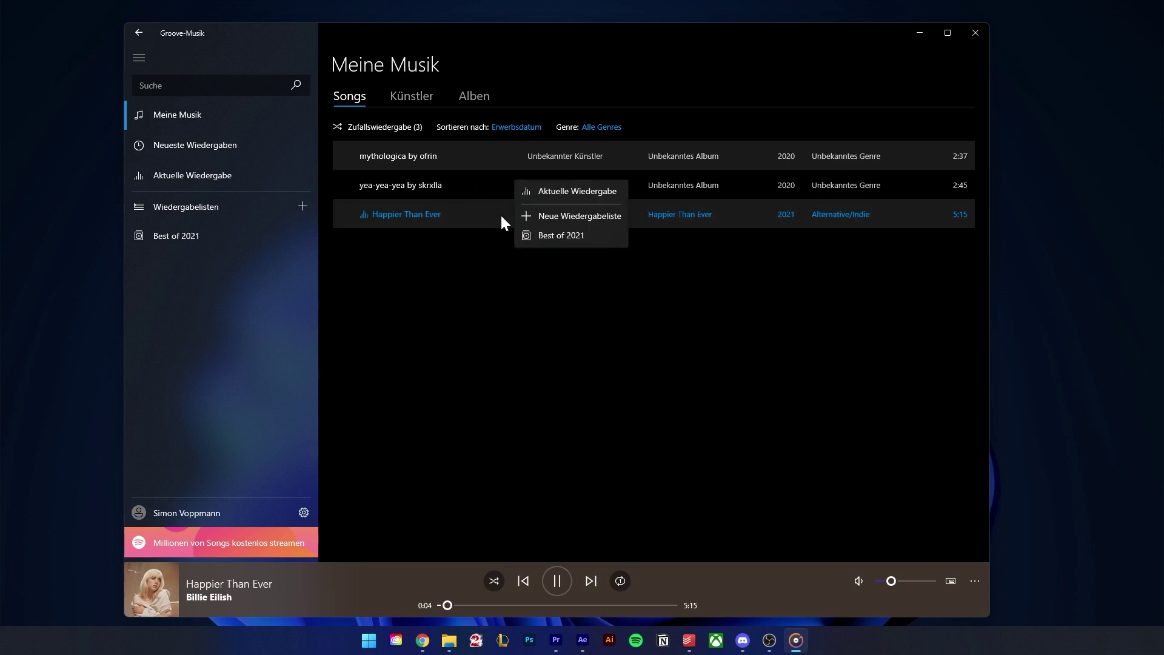
left_click(500, 214)
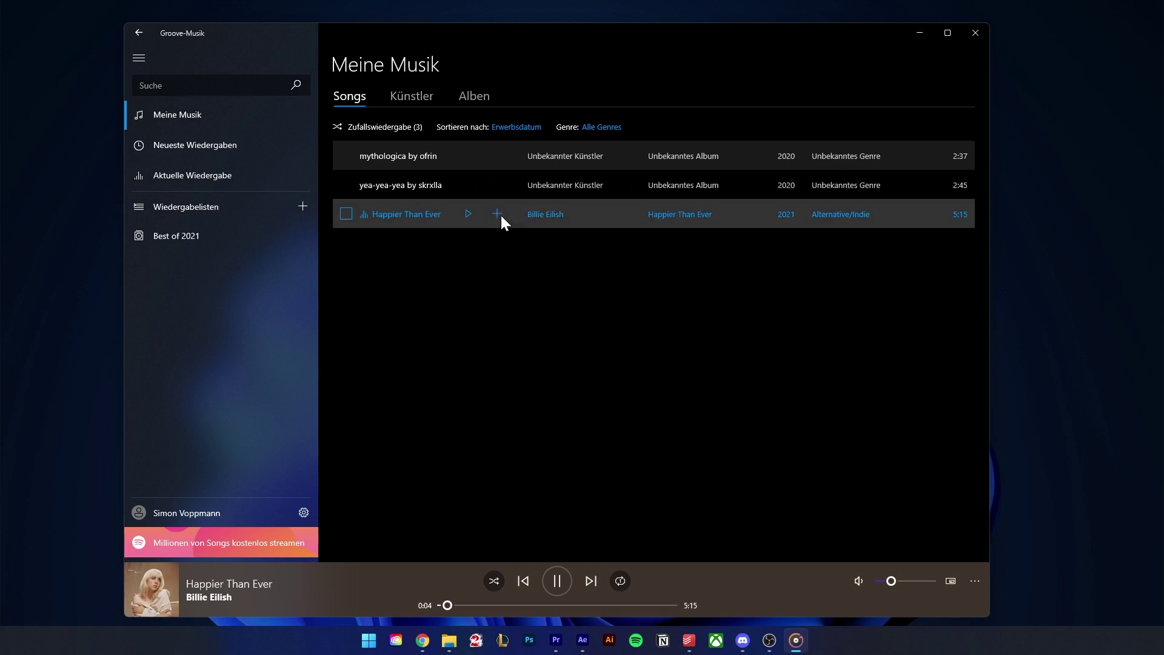
- Select "Happier Than Ever" and "yea-yea-yea by skrxlla" to look at the actions for selected songs, and clear the selection
left_click(348, 214)
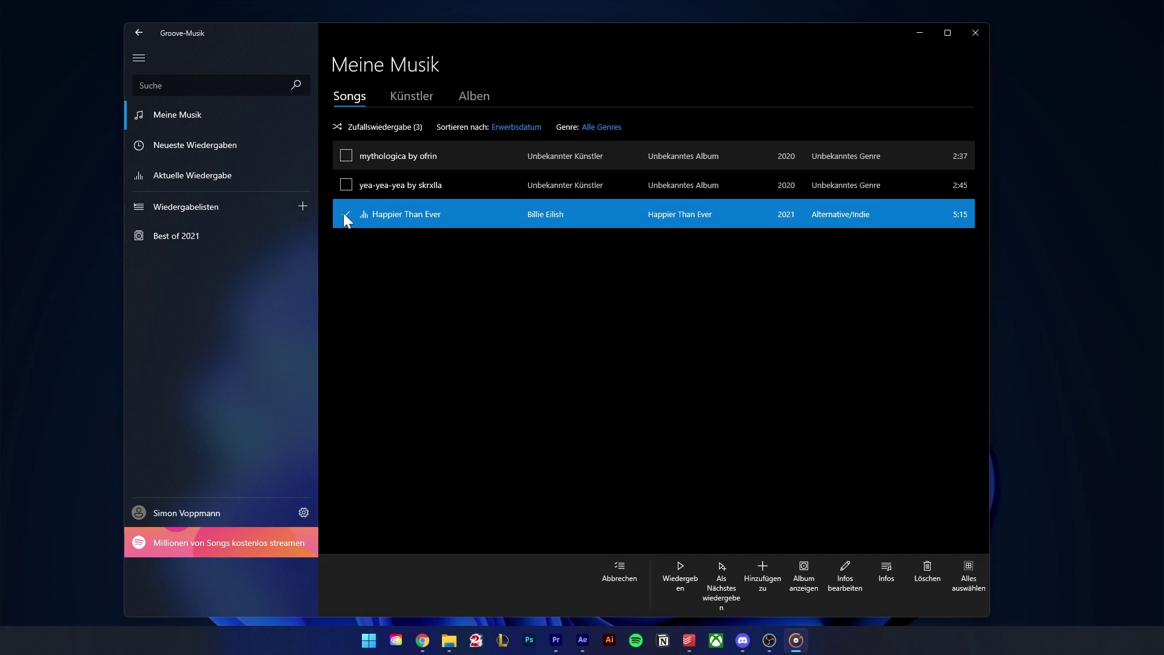
left_click(349, 182)
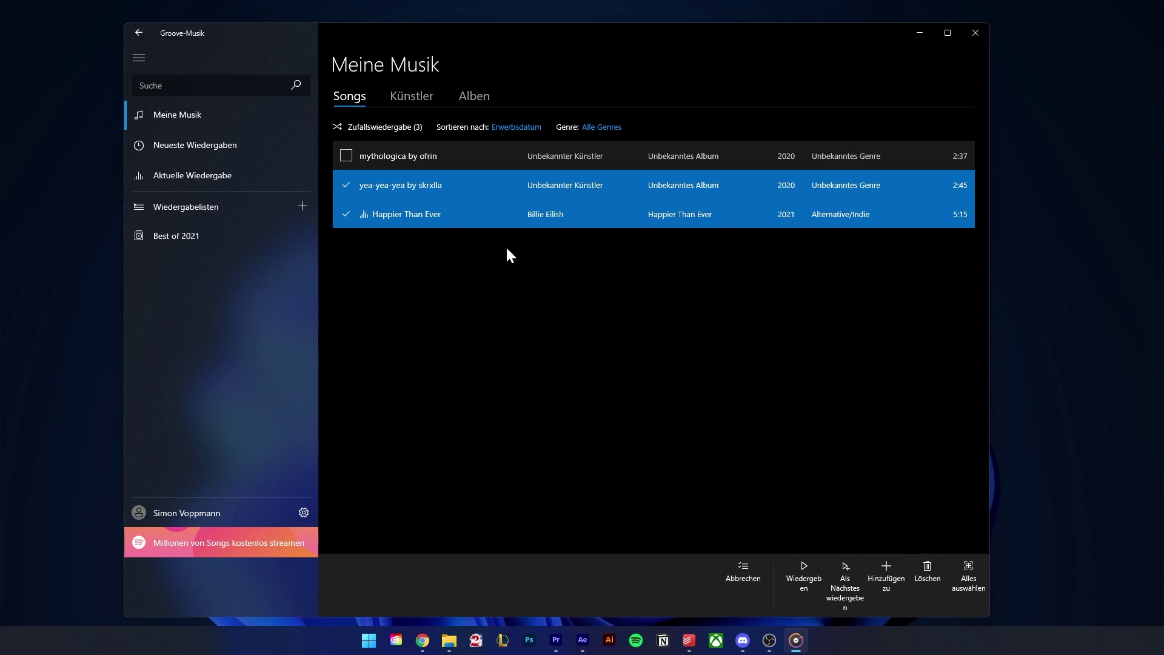
left_click(345, 185)
left_click(342, 215)
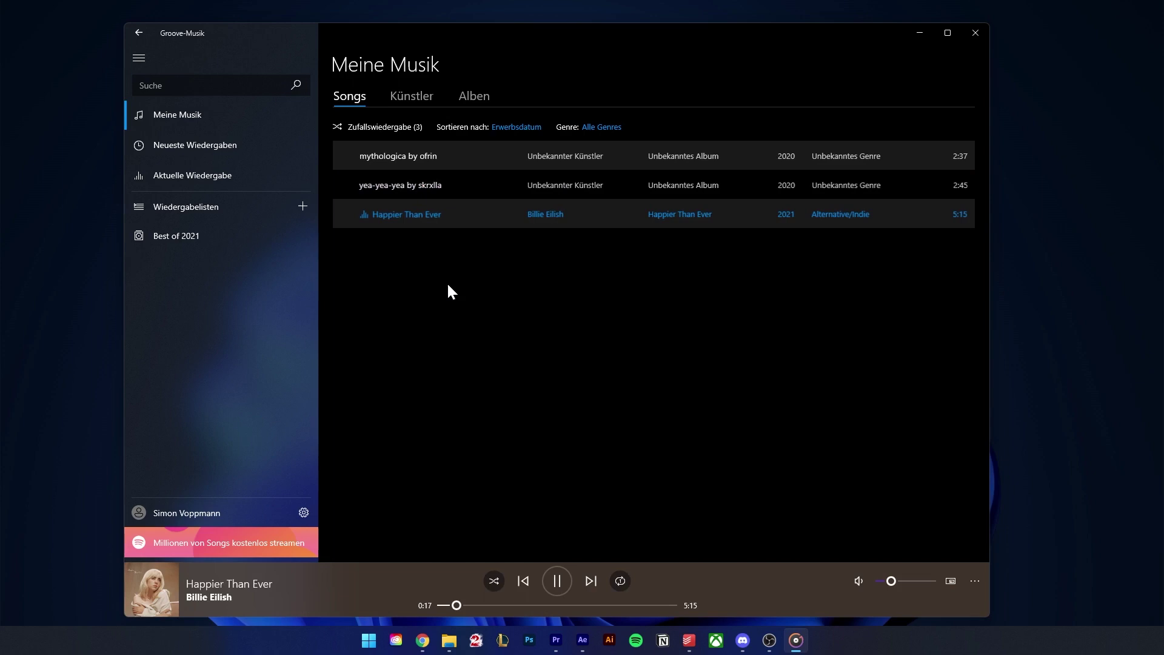
- View the info of "Happier Than Ever" and its editable song details, and close both without making changes
right_click(410, 206)
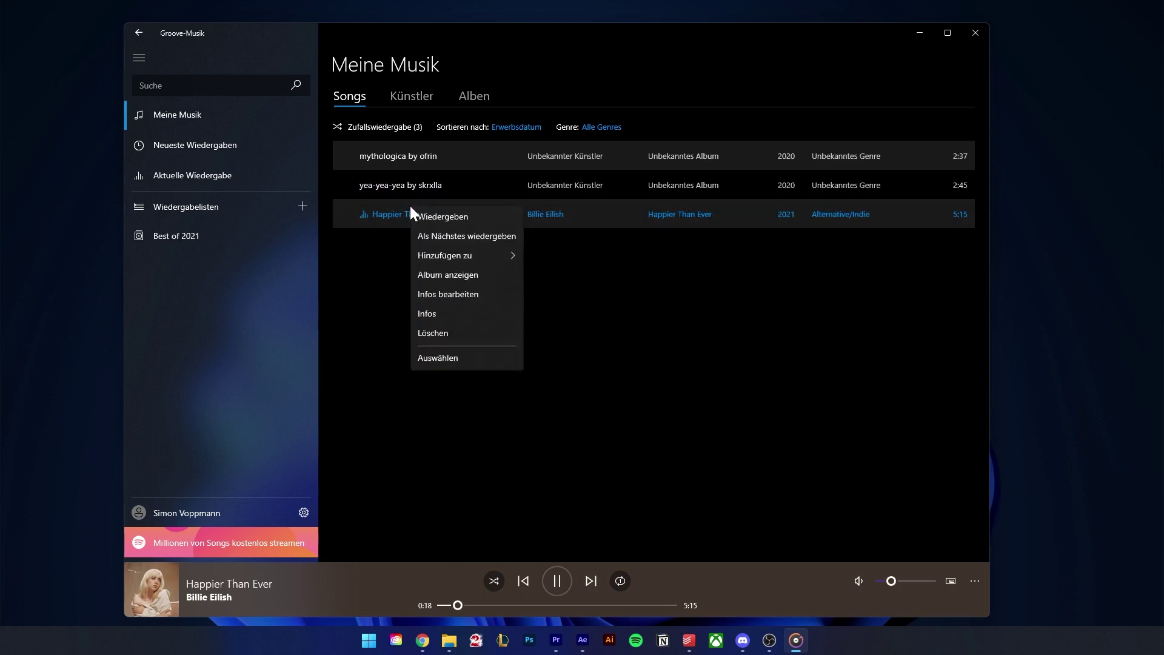
left_click(448, 314)
left_click(731, 444)
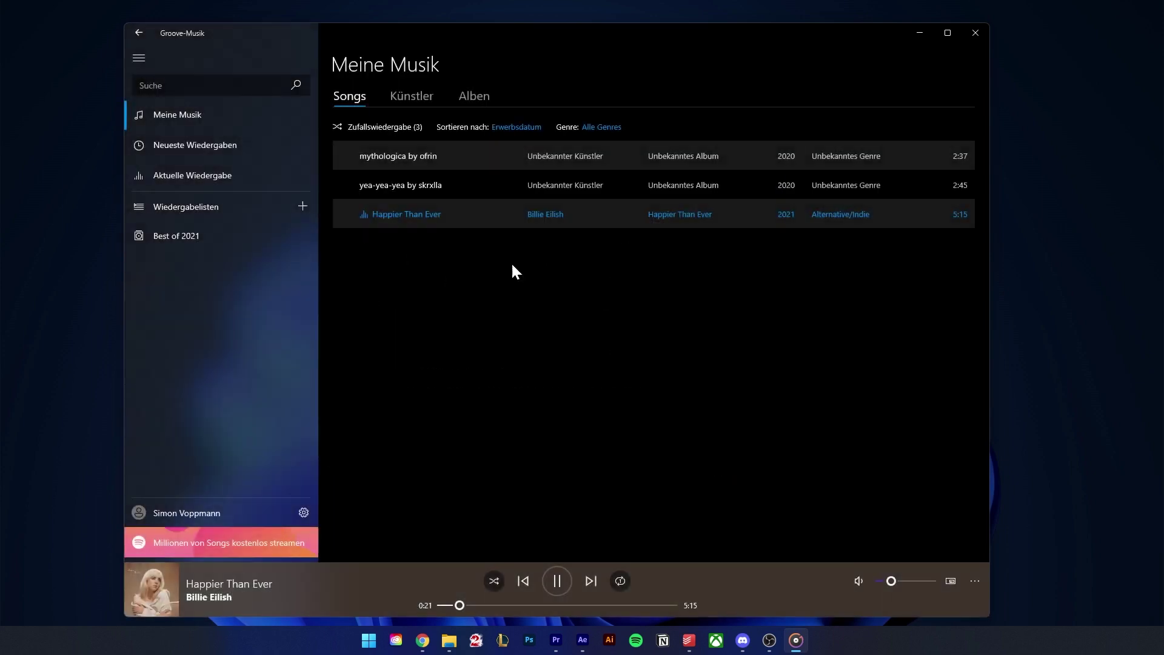
right_click(426, 212)
left_click(492, 301)
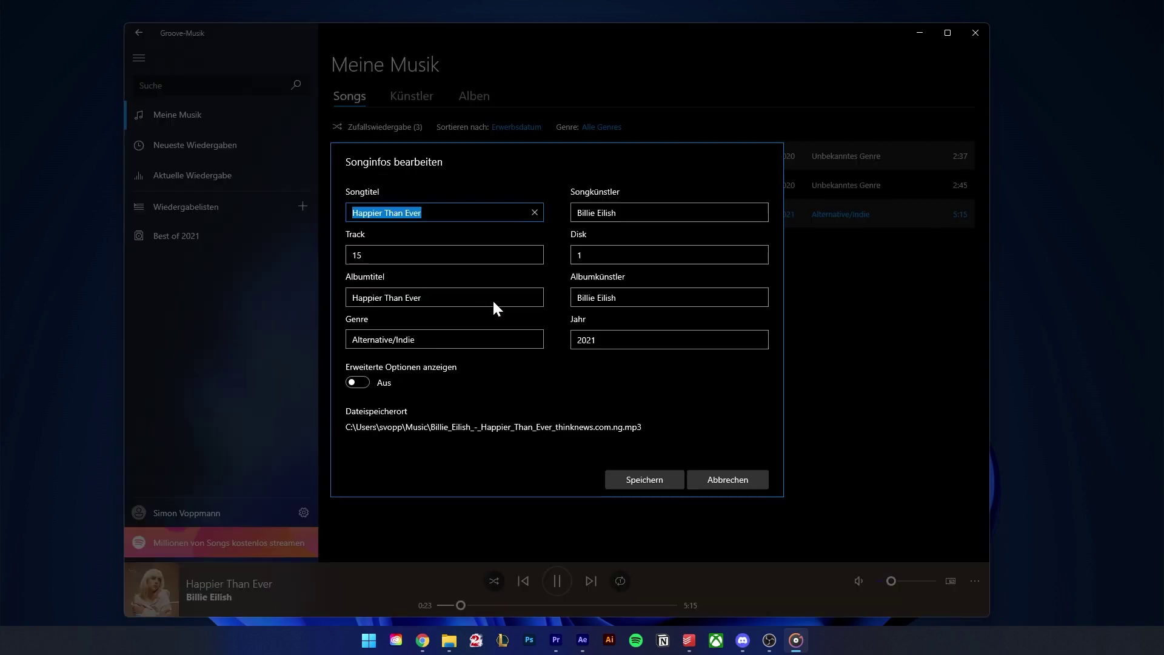
left_click(736, 483)
- Show the album of "Happier Than Ever", look at its editable album info and close the dialog
right_click(456, 213)
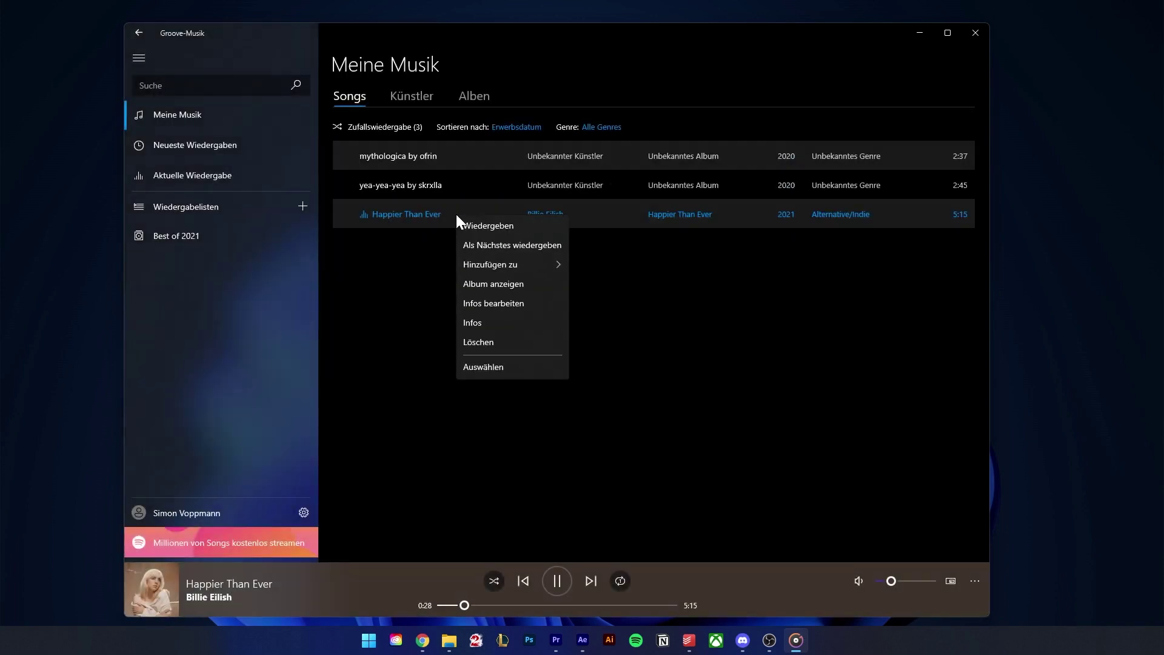
left_click(489, 283)
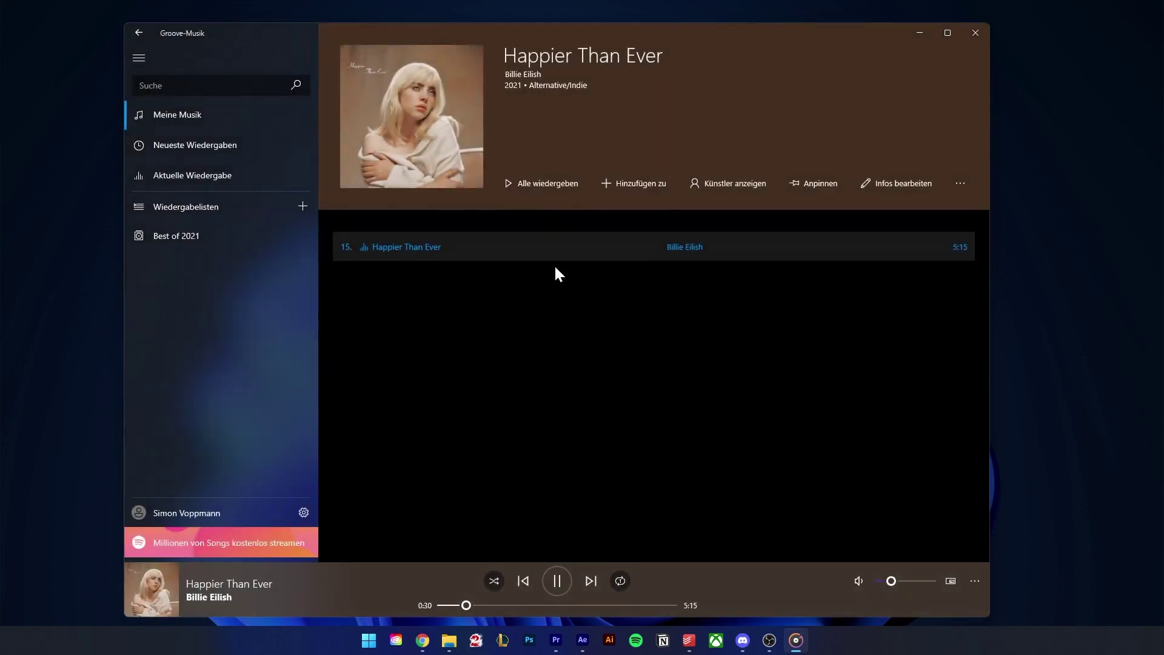
left_click(901, 184)
left_click(712, 447)
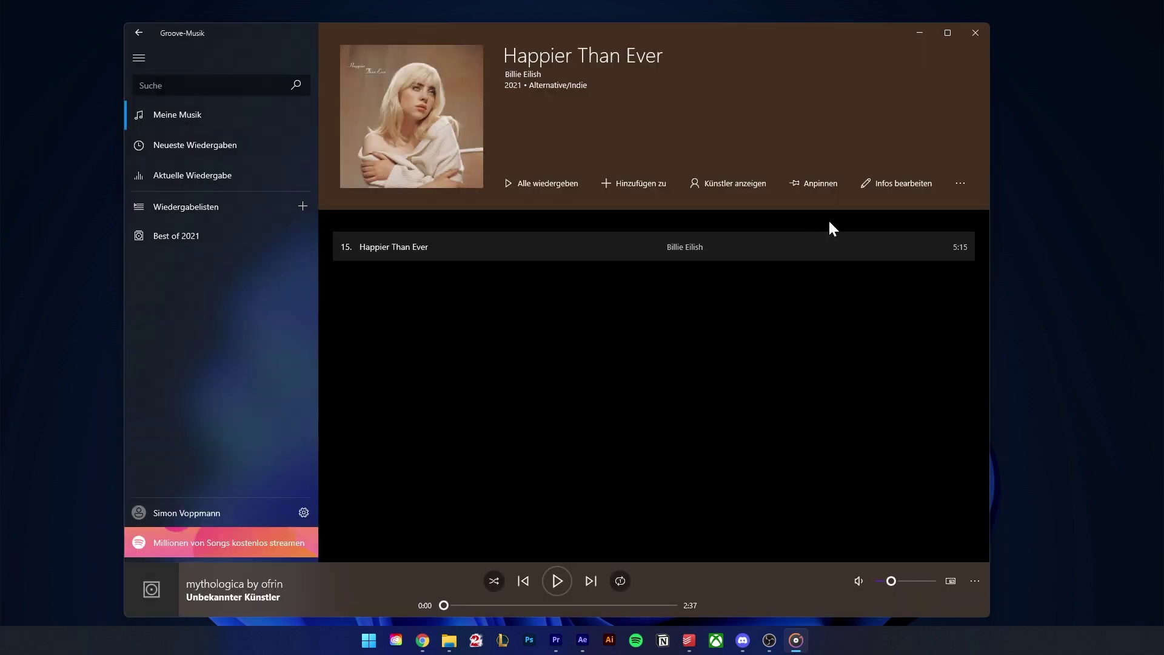
- Pin the "Happier Than Ever" album to the Start menu and return to Meine Musik
left_click(791, 183)
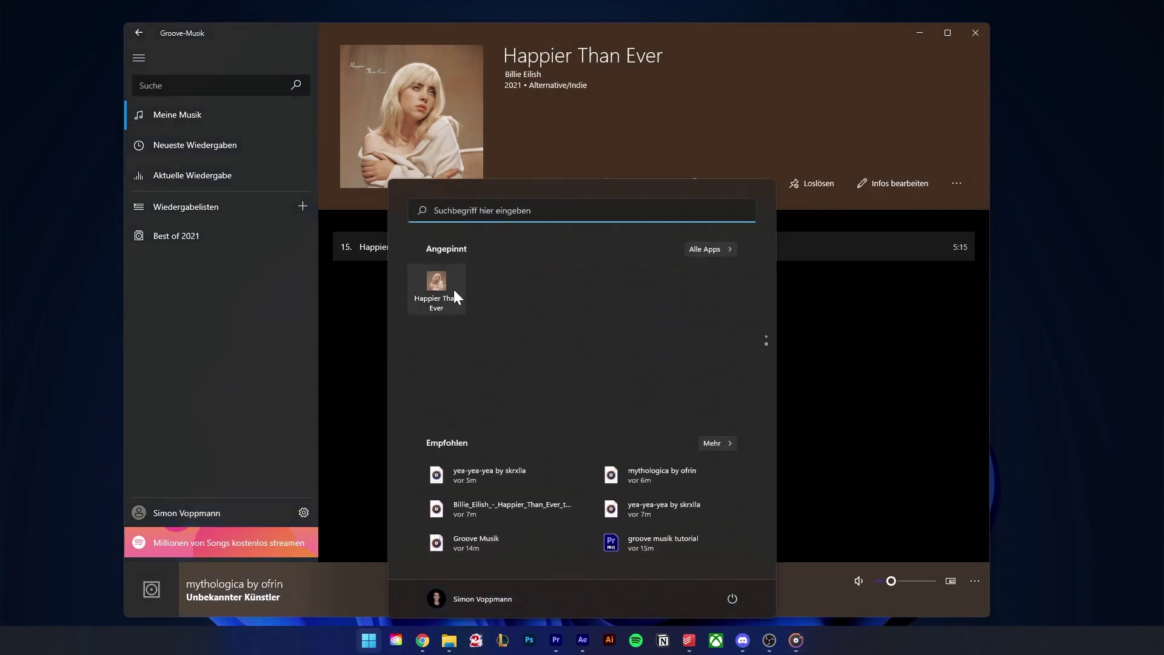
left_click(850, 407)
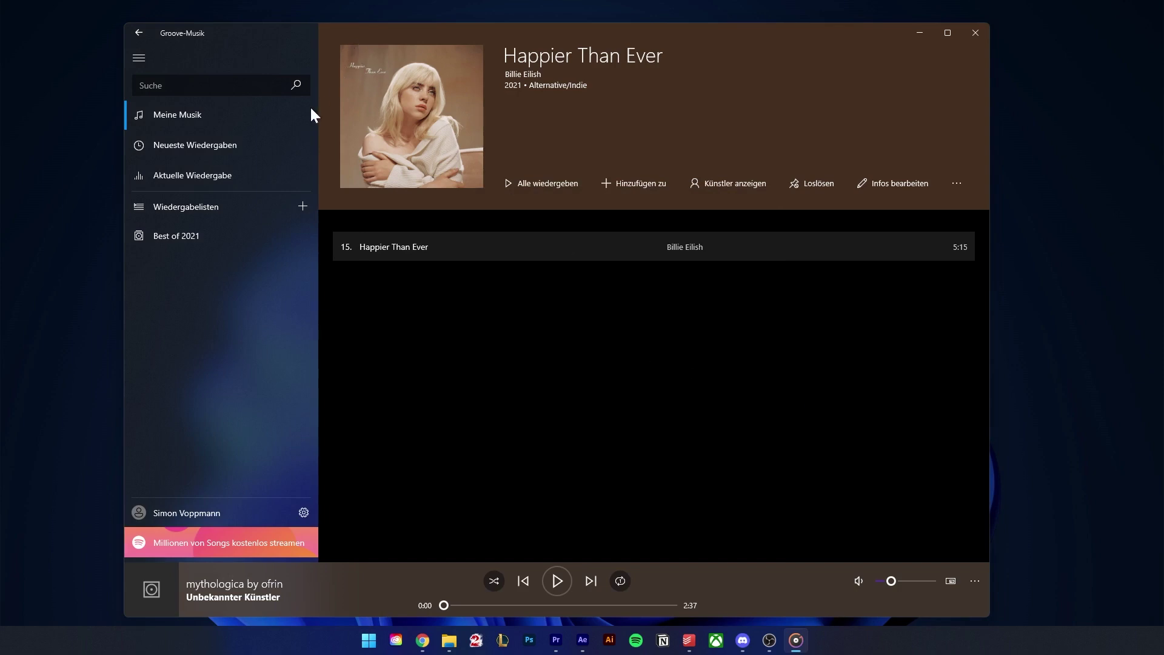
left_click(194, 115)
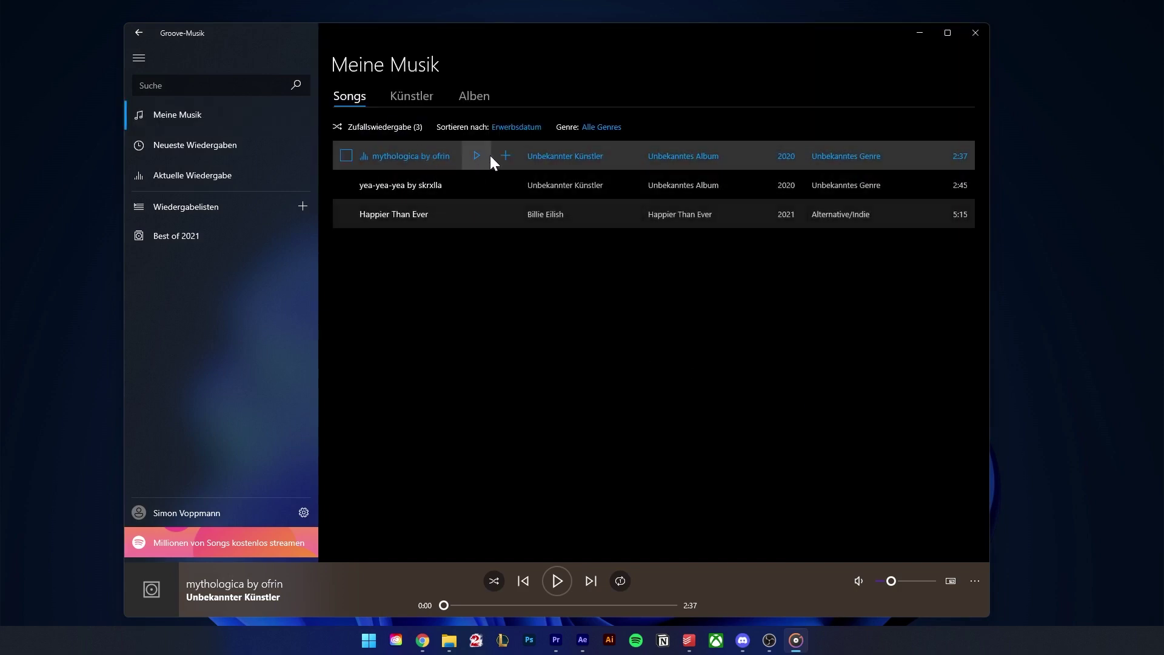
- Search the music library for "billie"
left_click(191, 85)
type("billie")
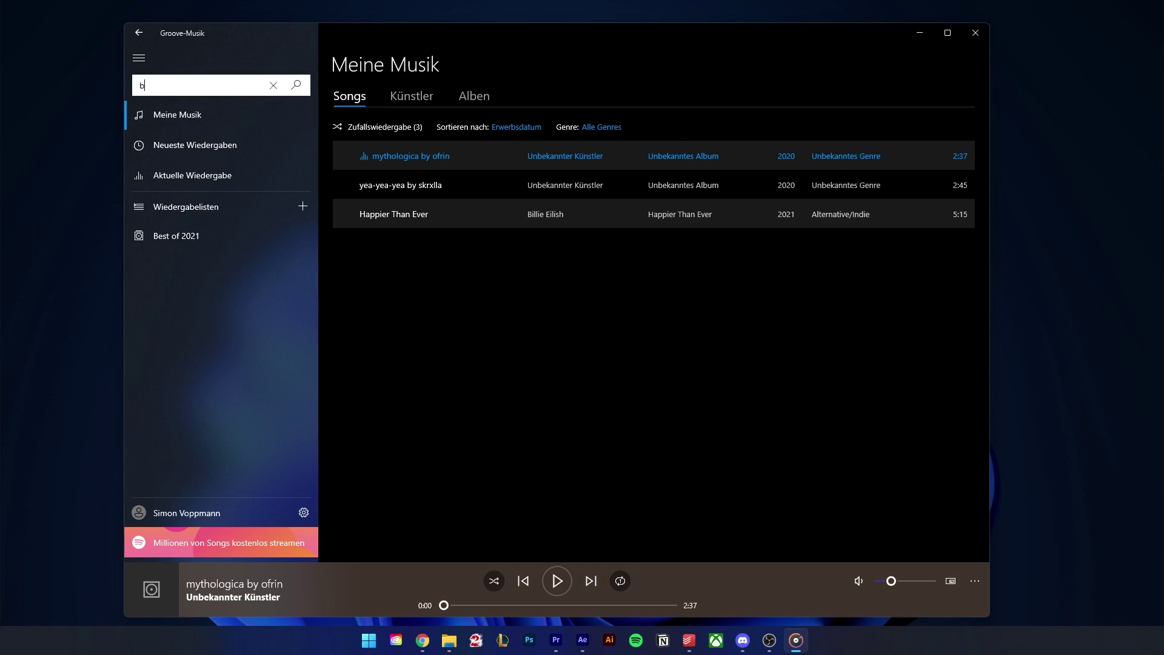
key("Return")
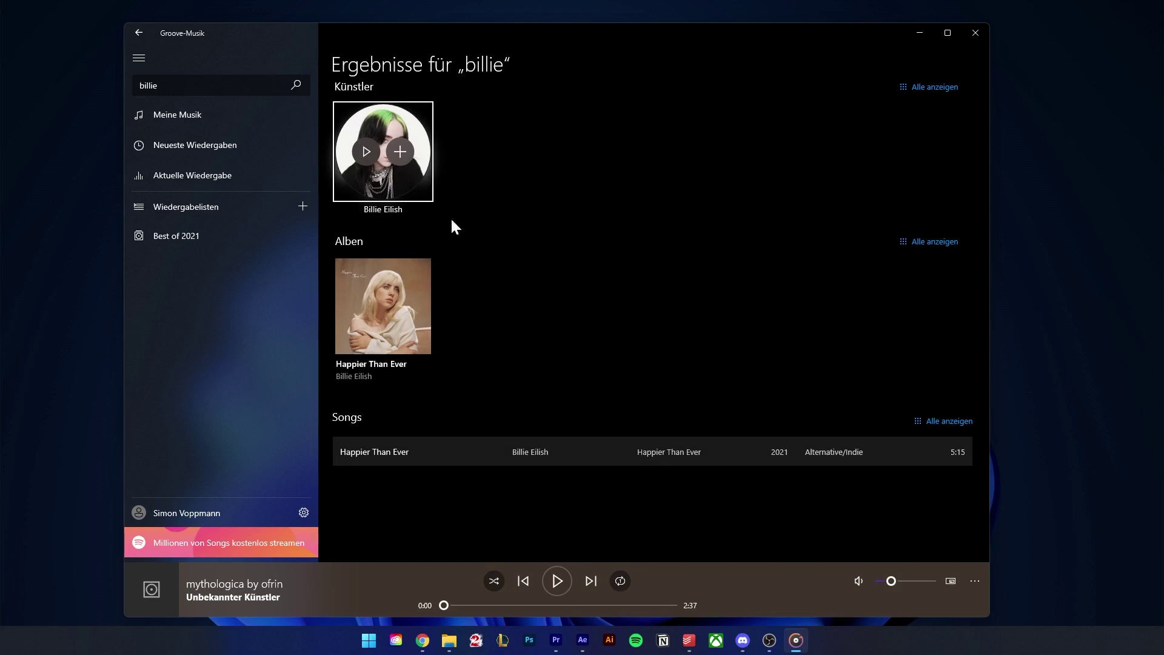
- Look through Neueste Wiedergaben and Aktuelle Wiedergabe, including the additional playback options for showing the current playlist
left_click(220, 153)
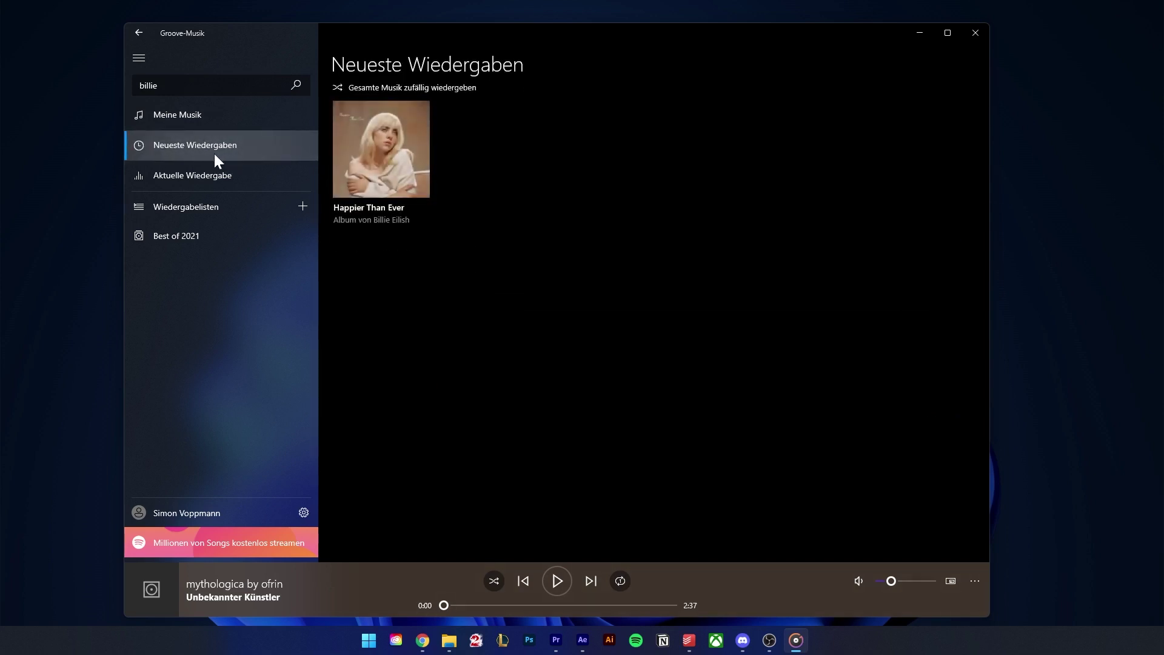
left_click(225, 178)
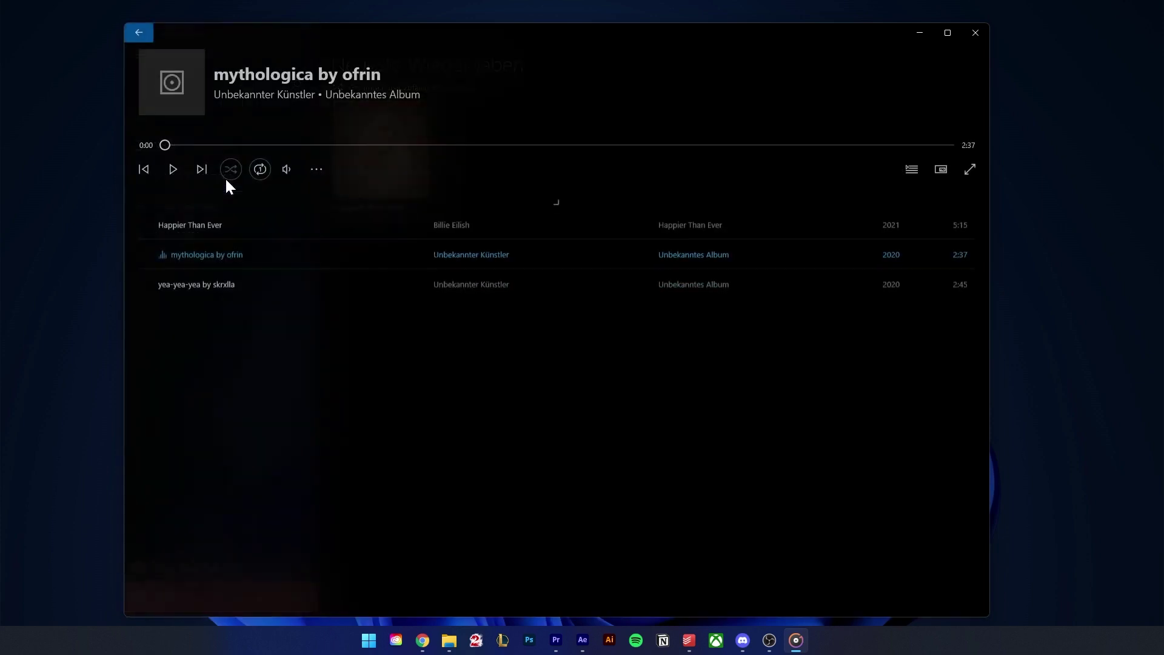
key("alt+Left")
left_click(974, 580)
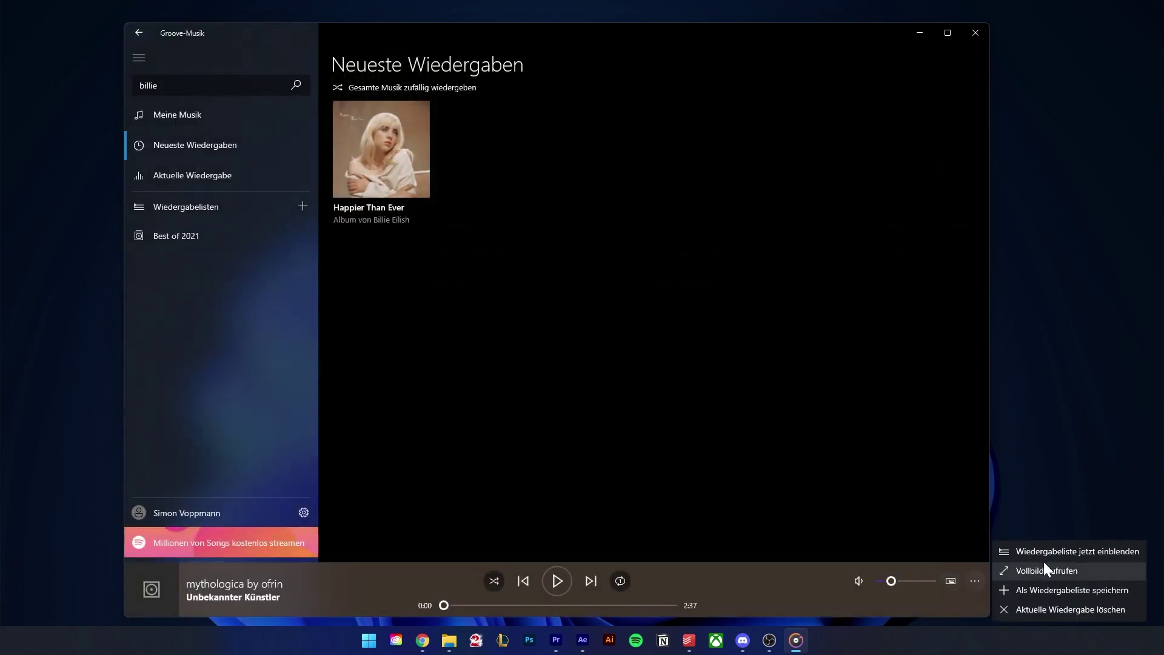
left_click(1058, 552)
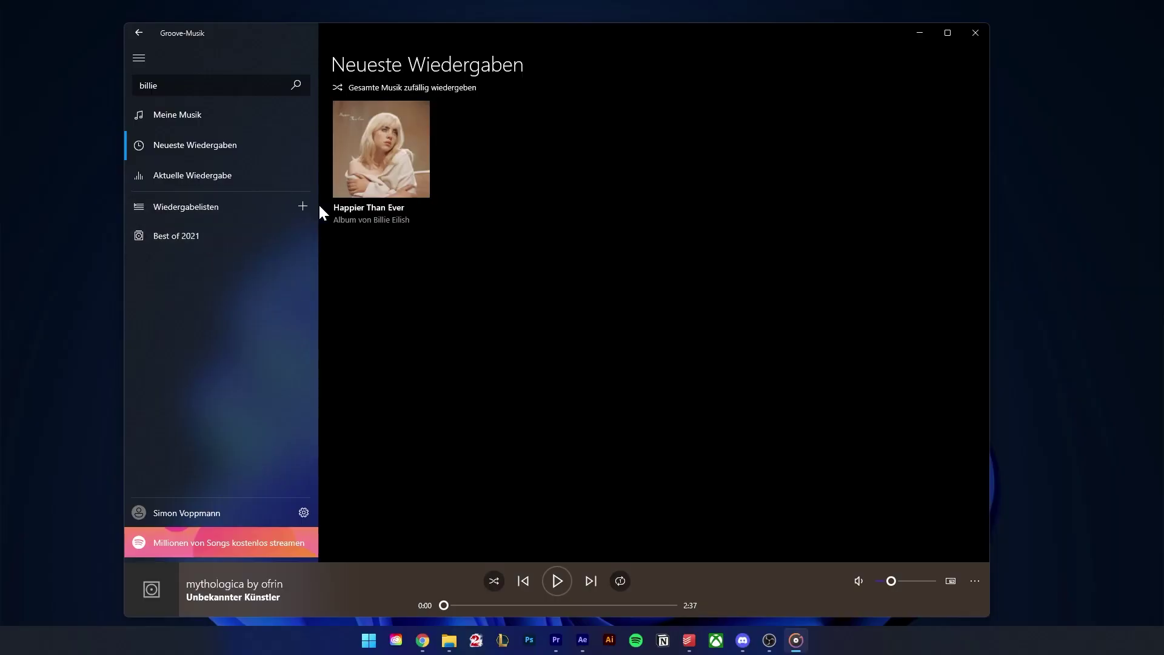
- Create a playlist named "Best of 2022" and open it
left_click(302, 207)
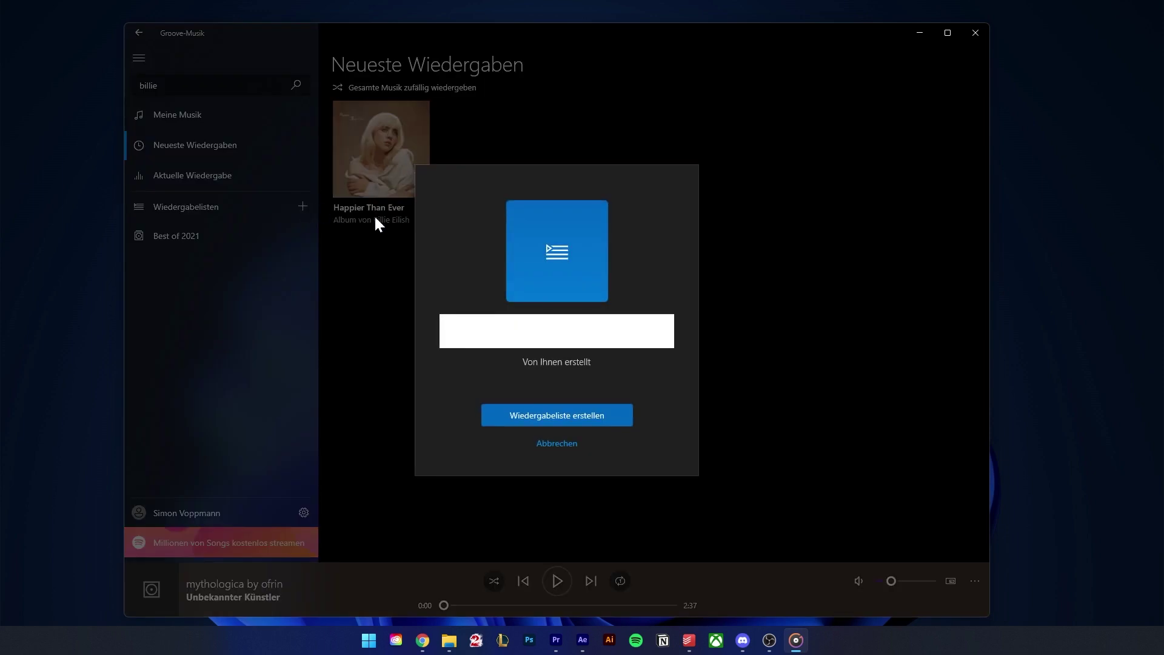
type("Best of 2022")
left_click(602, 407)
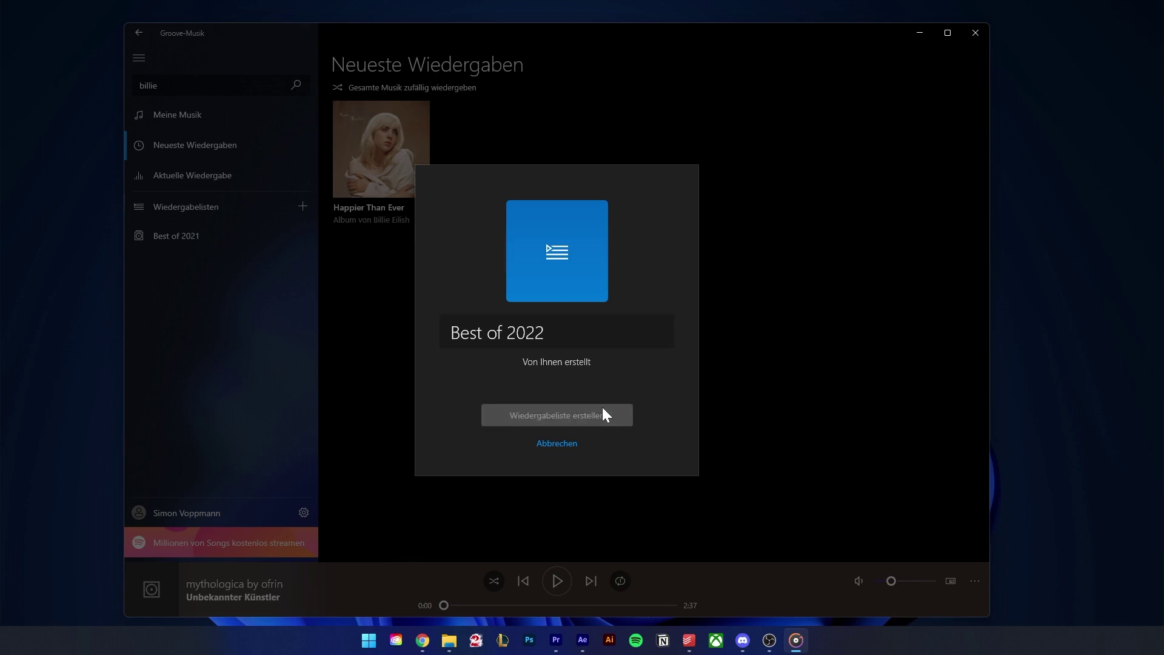
left_click(205, 245)
left_click(206, 263)
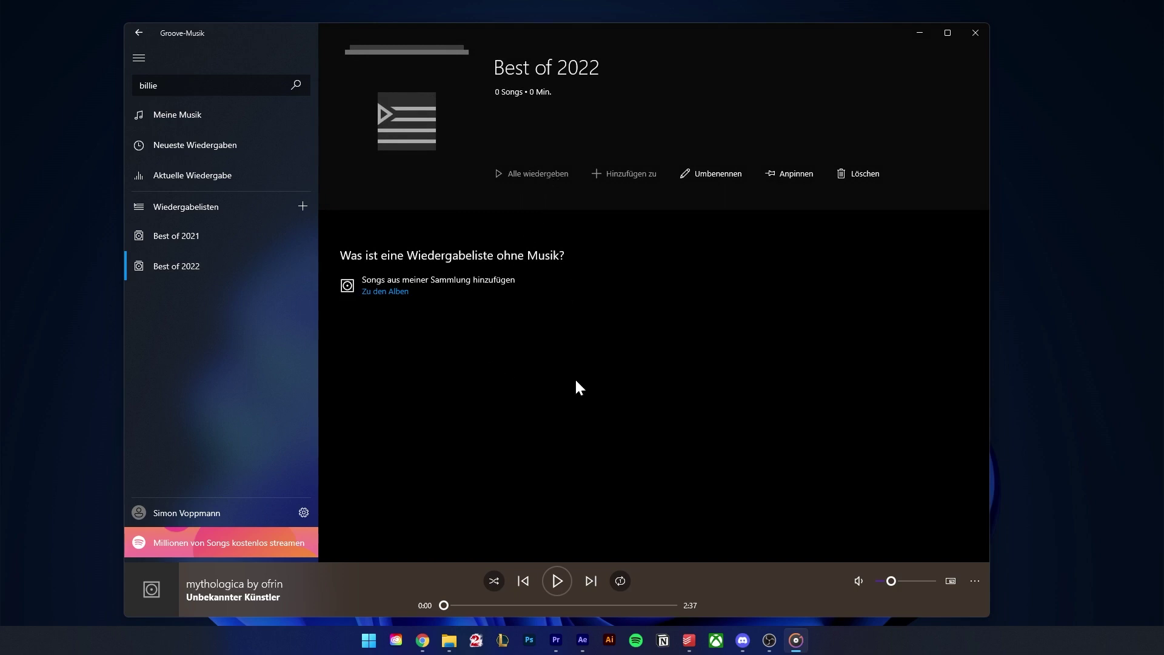
- Add "yea-yea-yea by skrxlla" from Meine Musik to the "Best of 2022" playlist
left_click(176, 117)
left_click(497, 185)
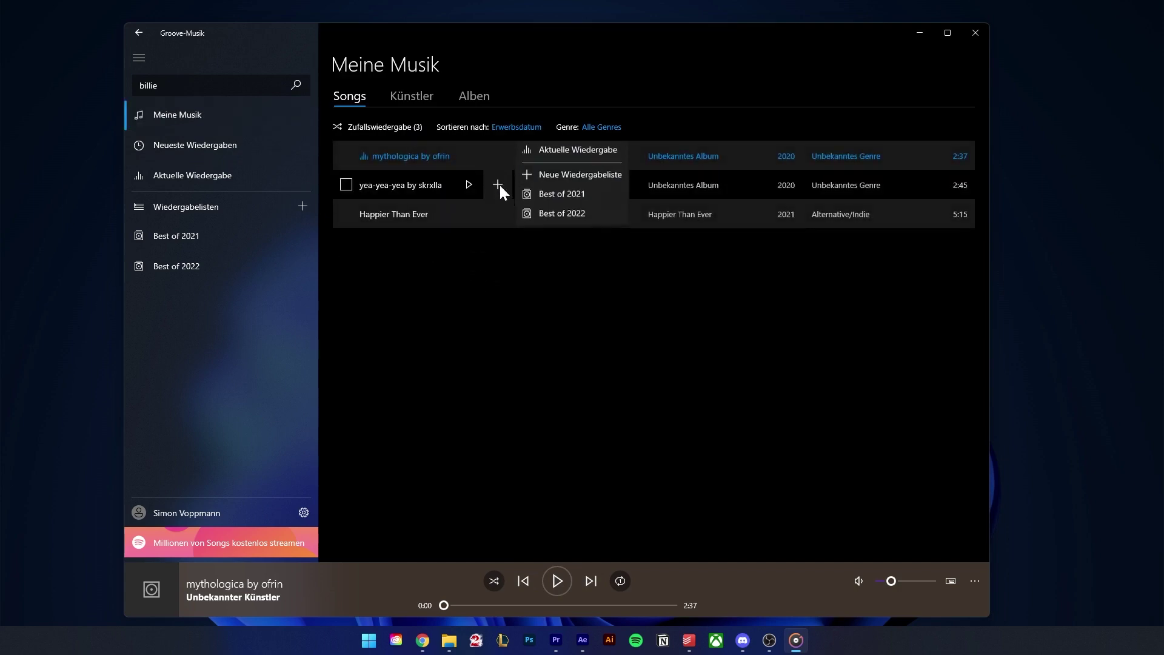
left_click(558, 214)
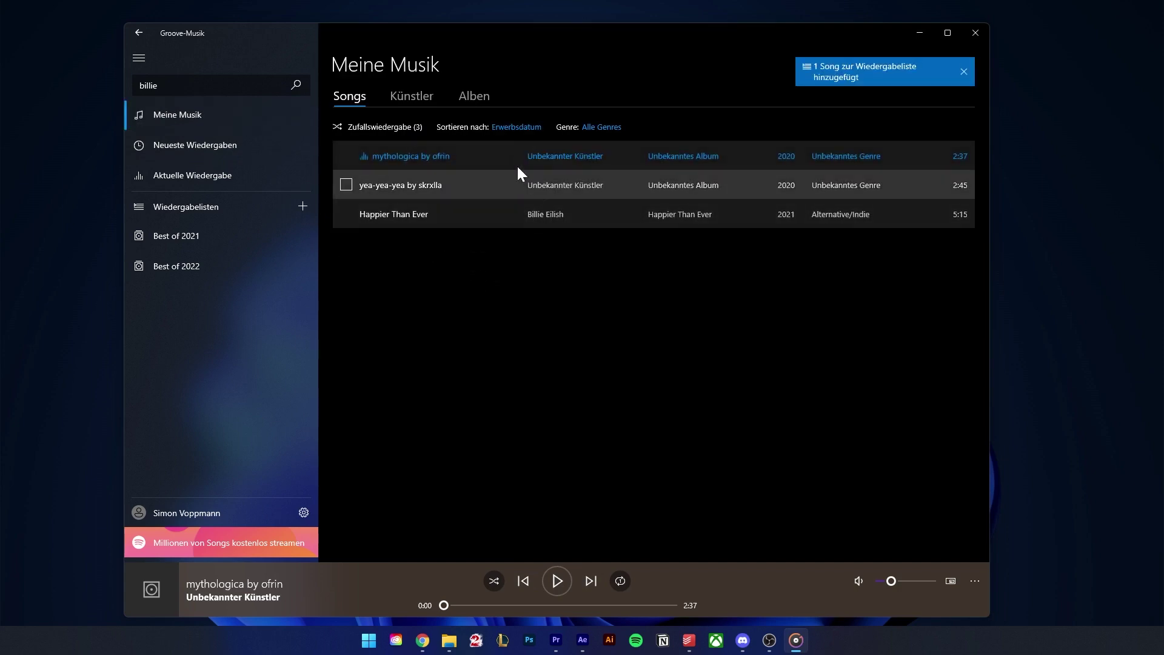
- Check which playlists "mythologica by ofrin" can be added to, and view the "Best of 2021" and "Best of 2022" playlists
left_click(502, 156)
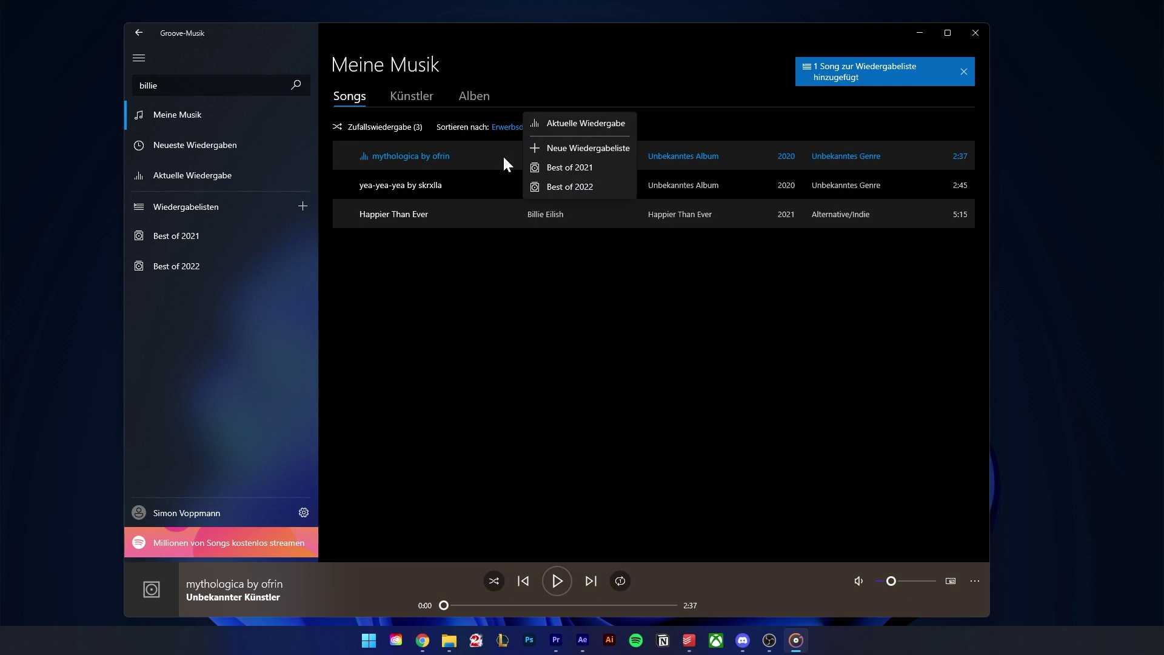
left_click(503, 154)
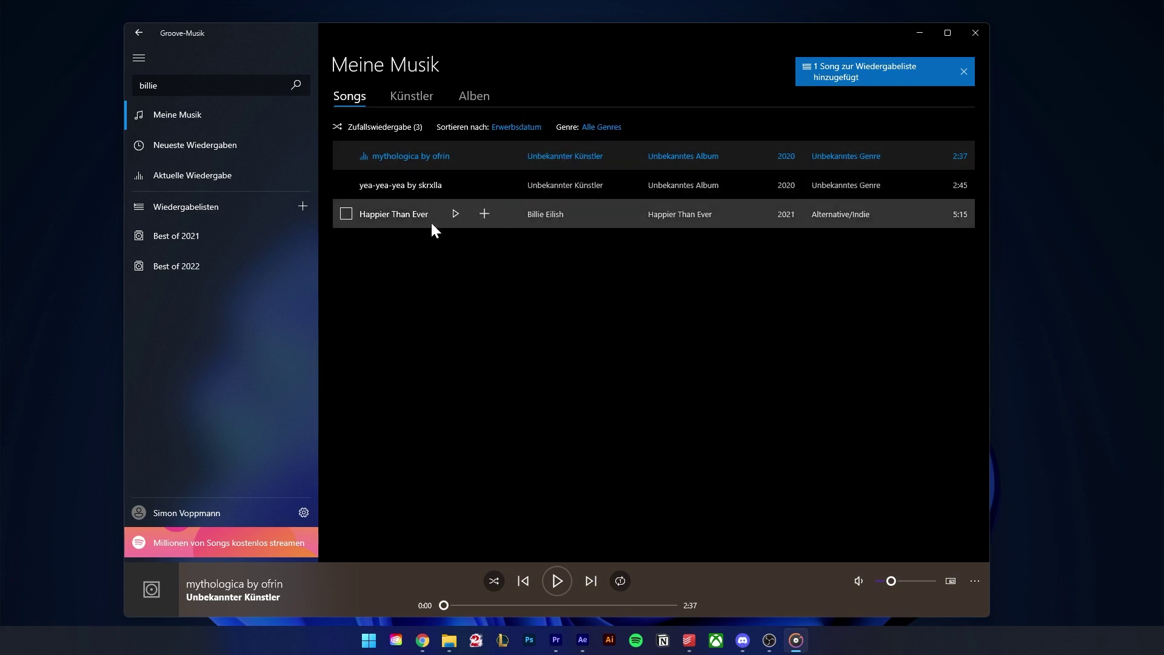
left_click(181, 237)
left_click(176, 266)
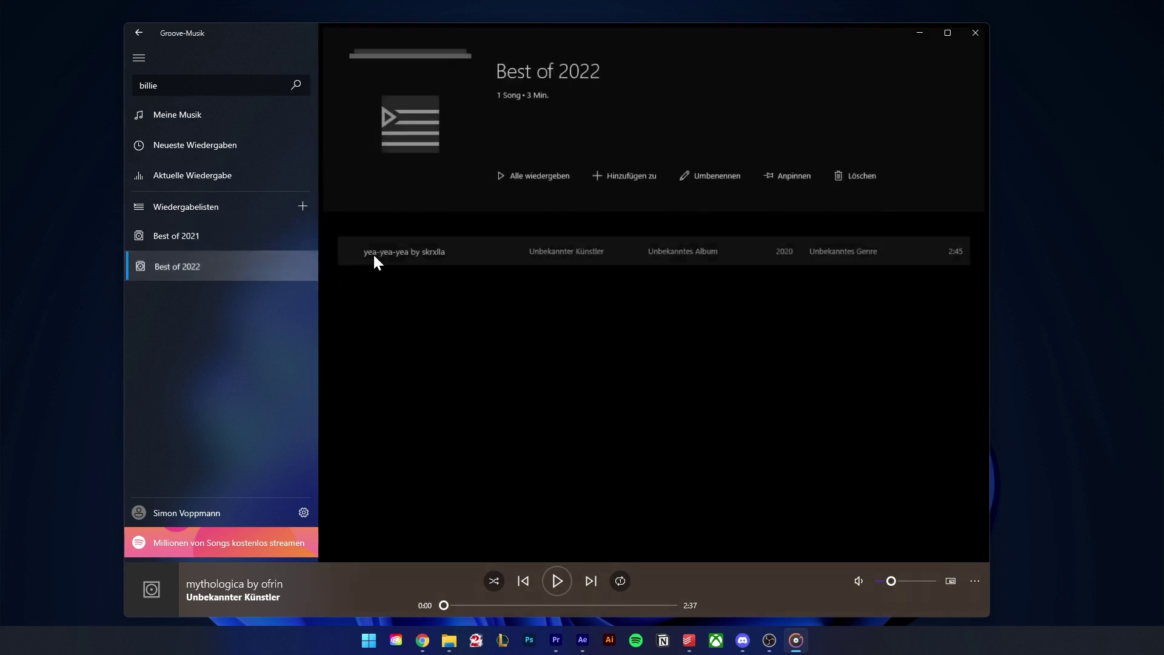
- Look at the add options of the "Best of 2022" playlist, and call up its deletion prompt and cancel it
left_click(634, 172)
left_click(634, 172)
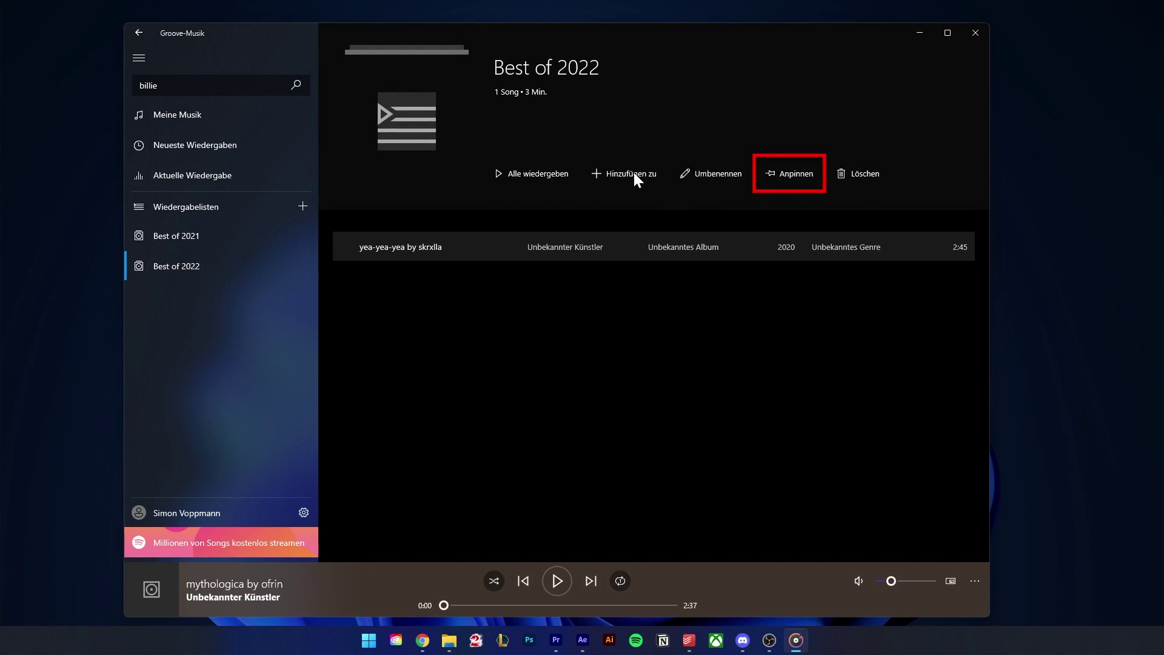
left_click(853, 174)
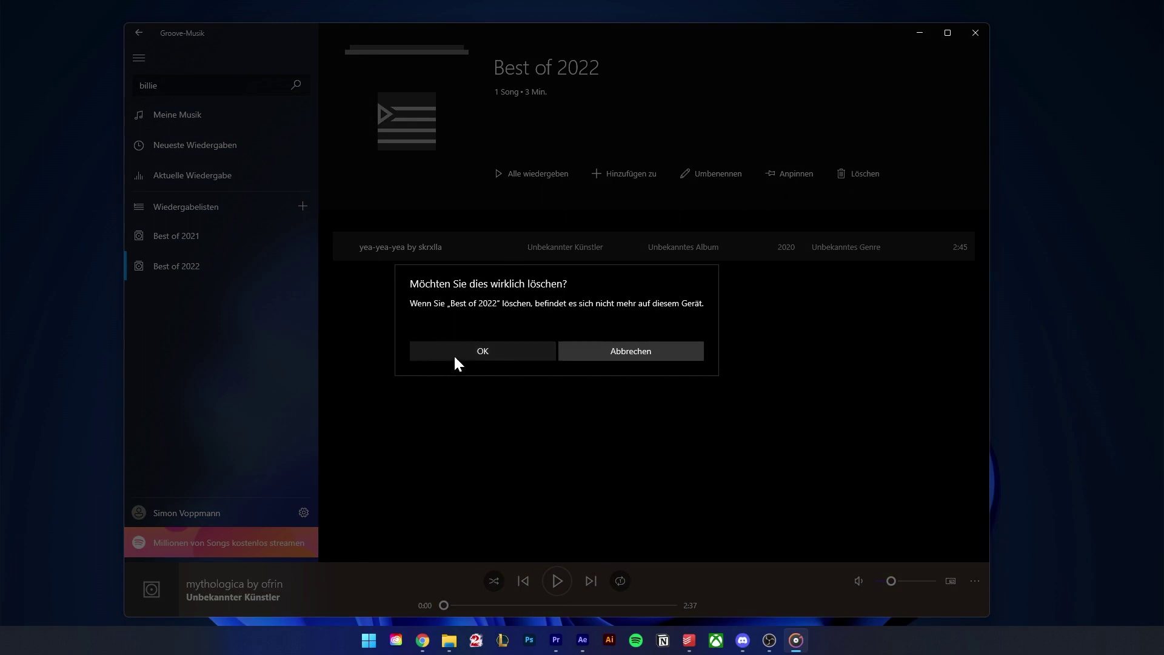
left_click(643, 352)
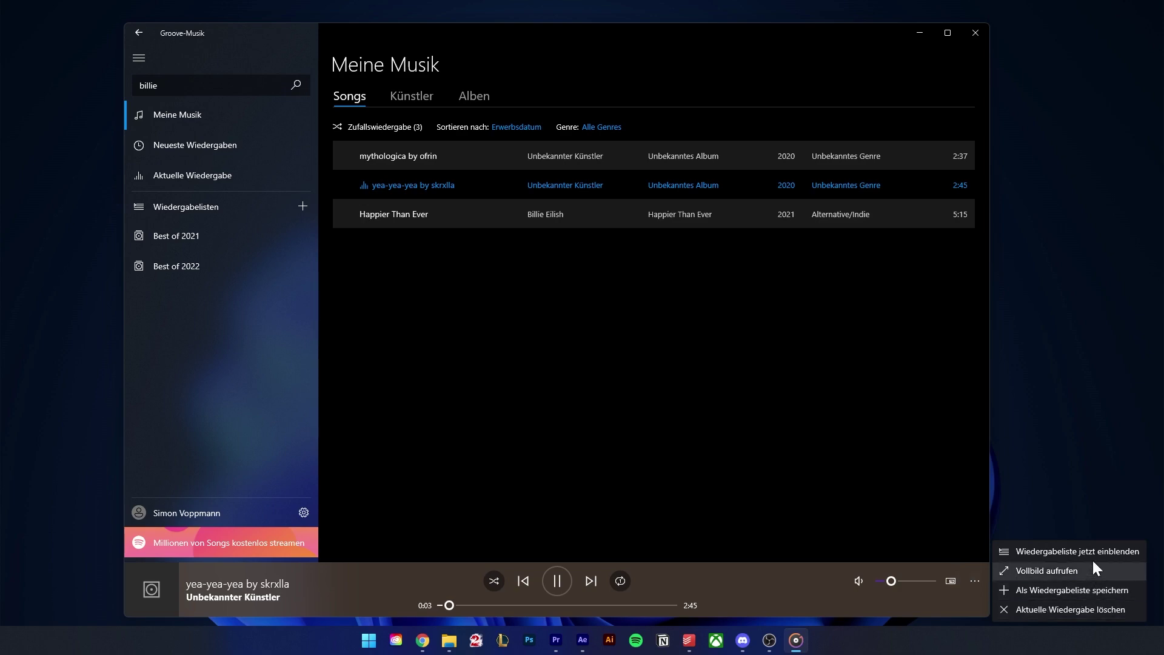
- Look at the full-screen option for the playing song and the playback queue, and return to the library's additional playback options
left_click(1046, 570)
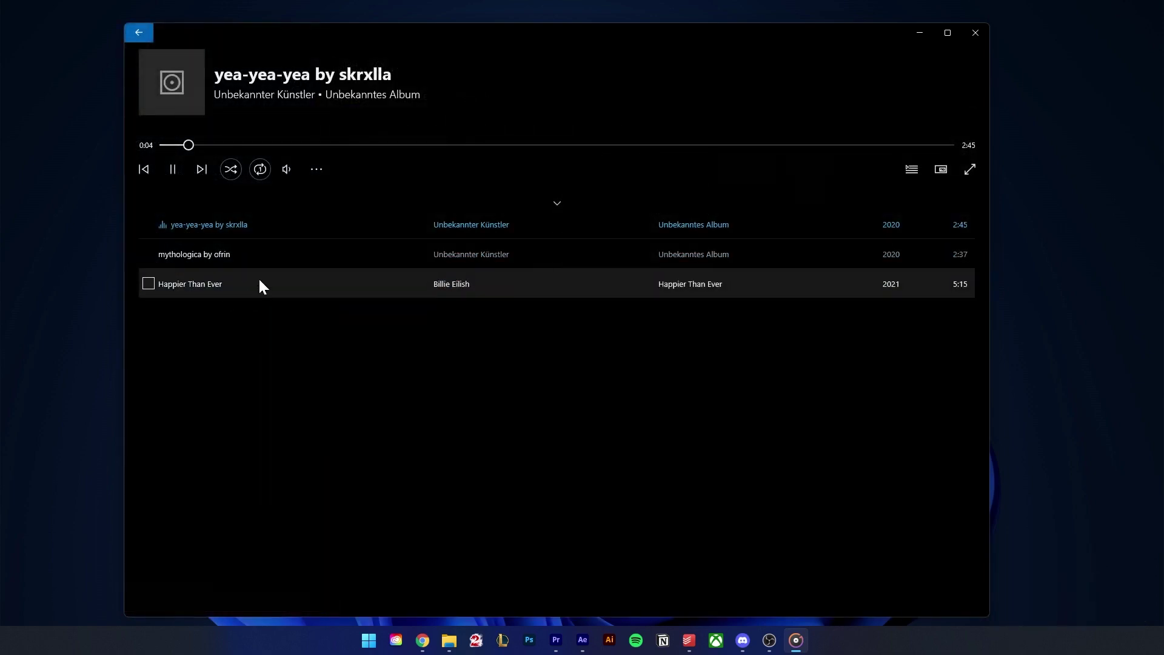
left_click(138, 32)
left_click(974, 581)
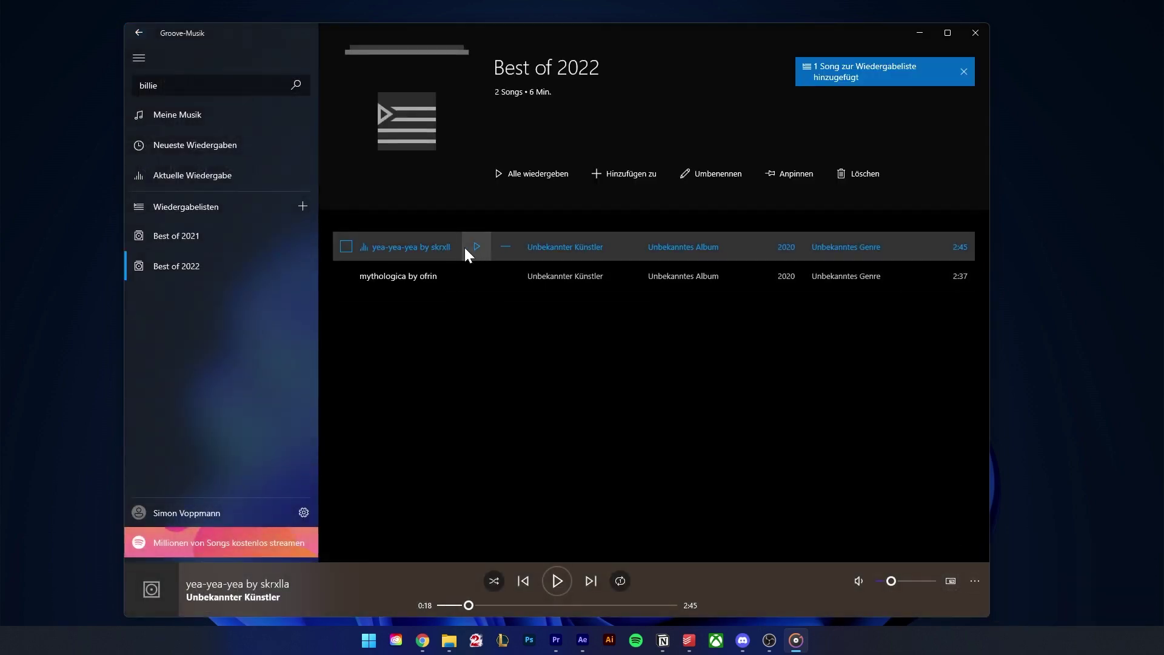
- Open Aktuelle Wiedergabe and move "mythologica by ofrin" above "yea-yea-yea by skrxlla" in the queue
left_click(205, 176)
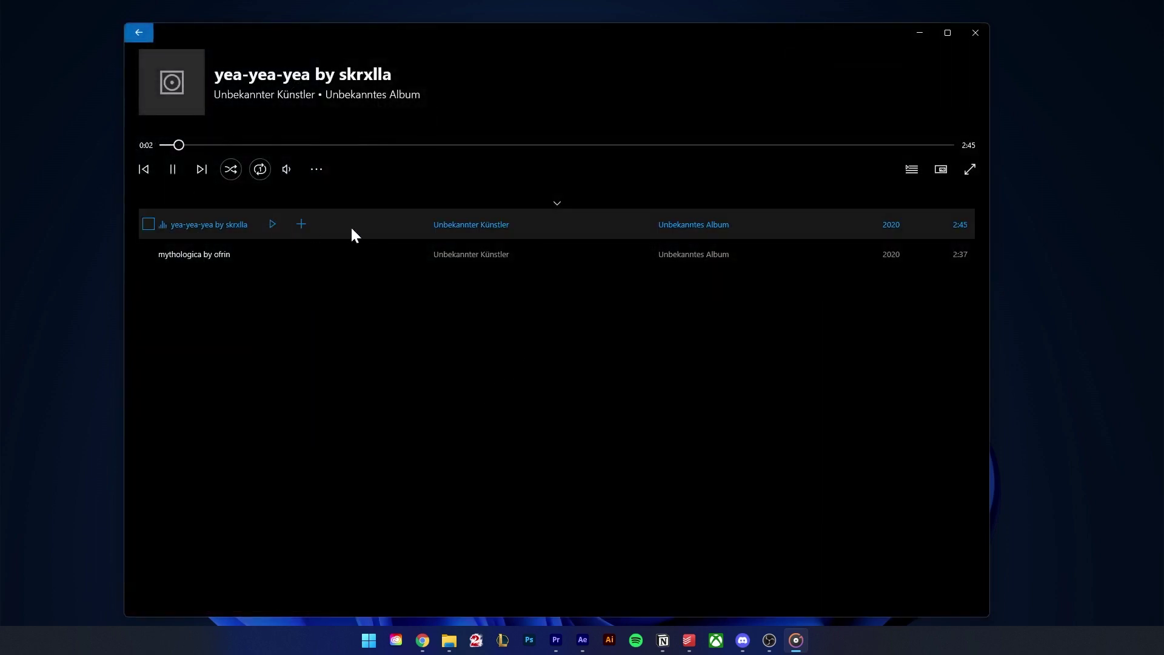
left_click_drag(306, 254, 339, 210)
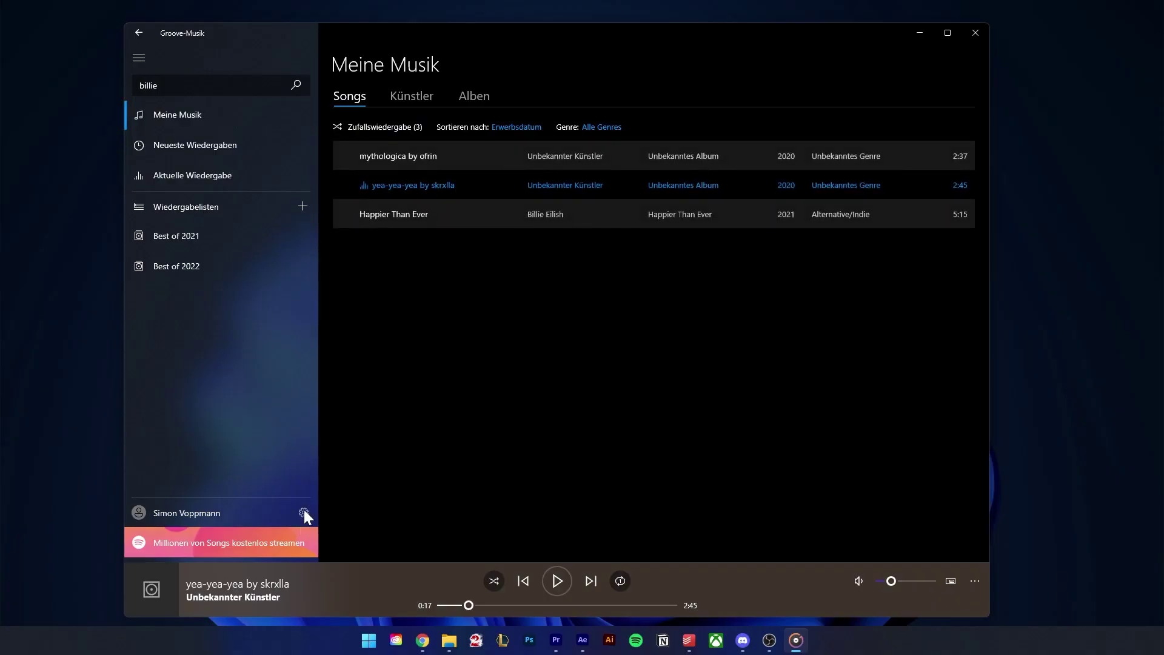
- View the account that has been added to the app and close the account window
left_click(176, 513)
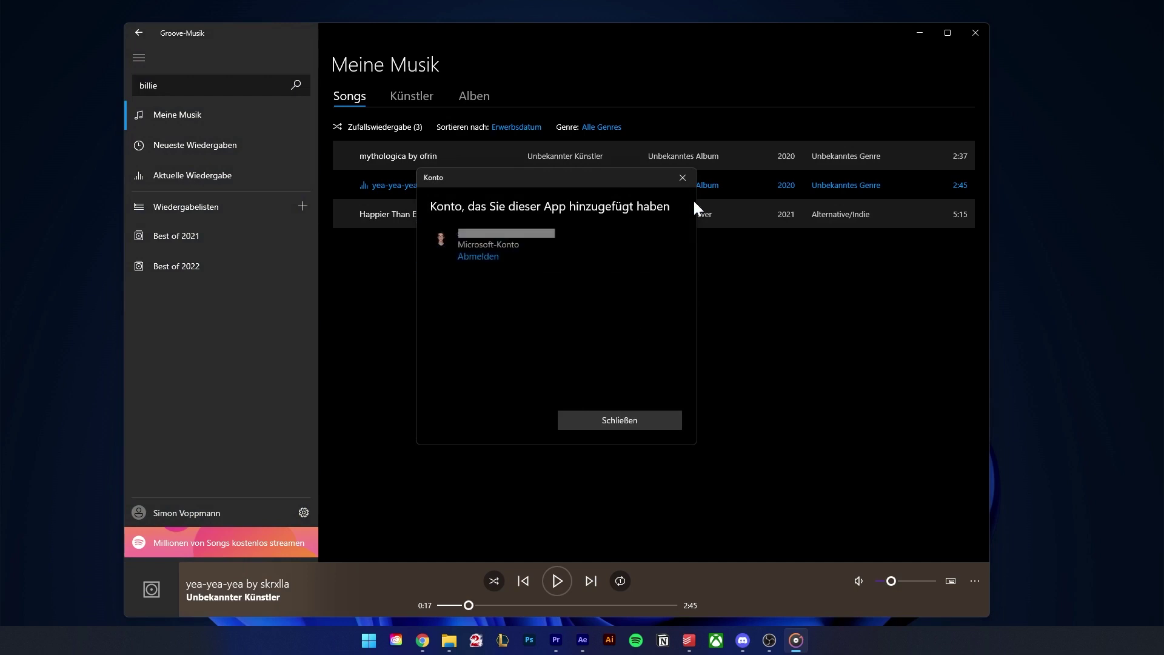
left_click(689, 179)
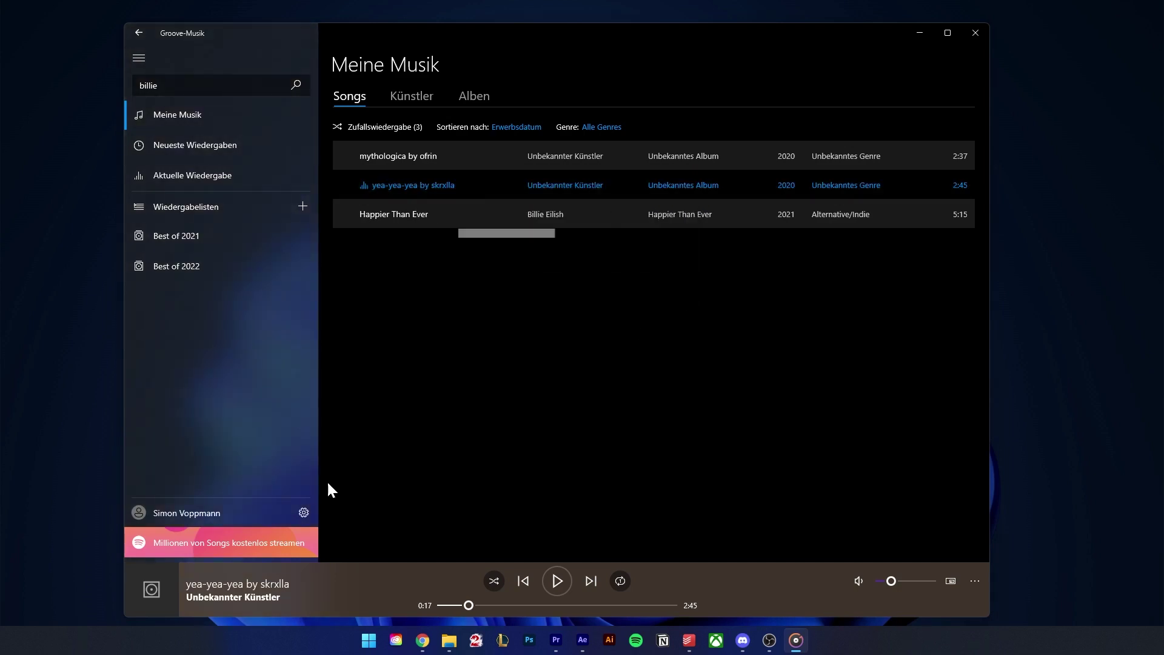
- Open the settings, view the local folders searched for music, and close the folder list
left_click(306, 513)
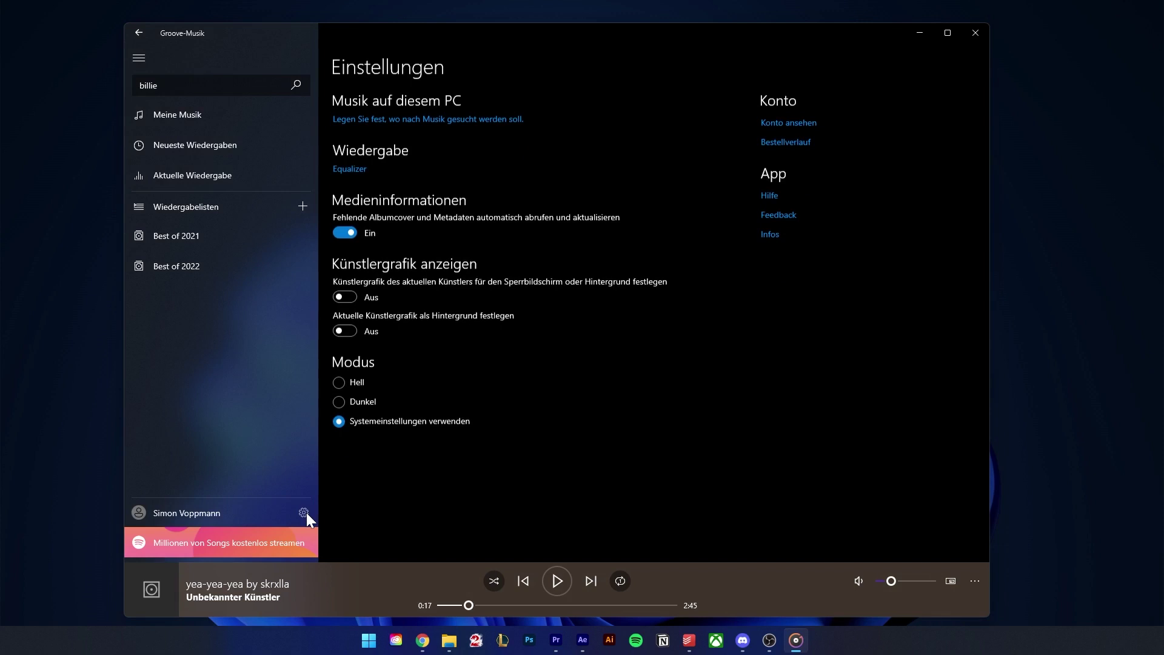
left_click(474, 119)
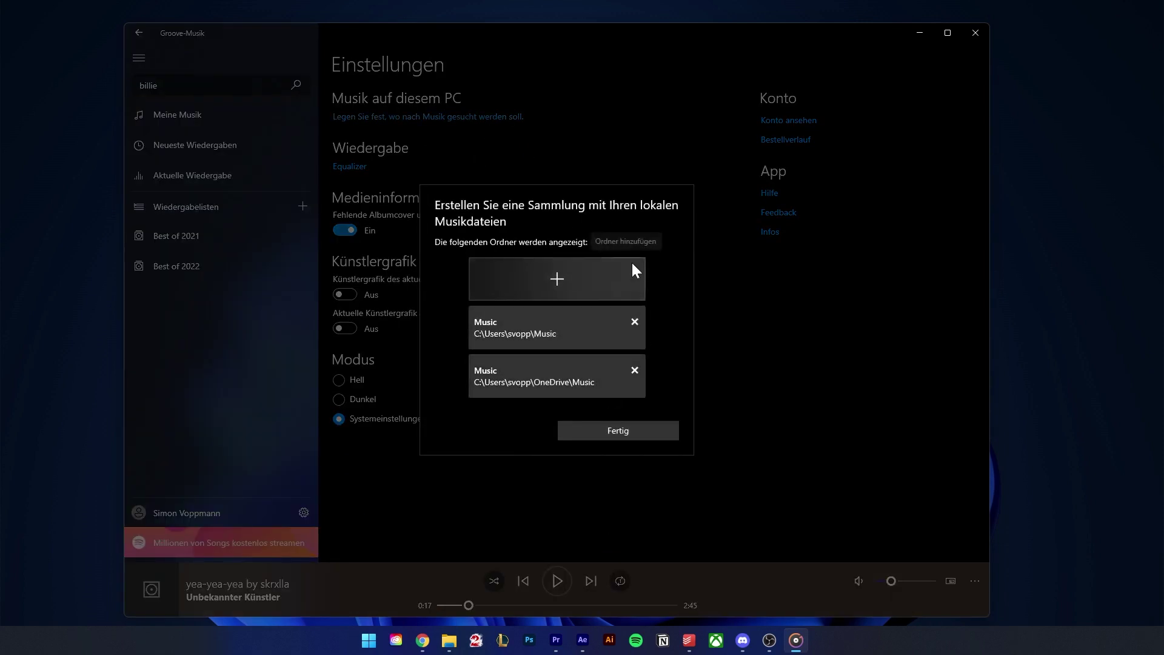
left_click(634, 430)
- Open the Equalizer, raise the Höhen band slightly above 0, and close the equalizer
left_click(351, 168)
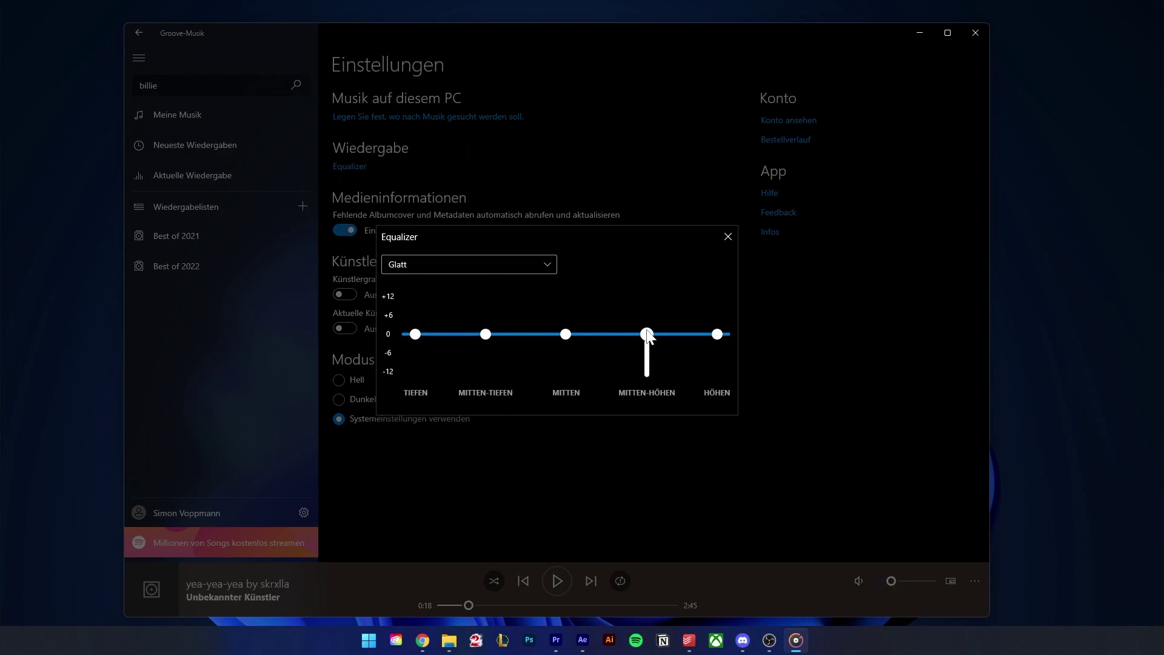
mouse_move(717, 334)
left_mouse_down()
mouse_move(717, 324)
mouse_move(720, 361)
mouse_move(720, 322)
left_mouse_up()
left_click(728, 236)
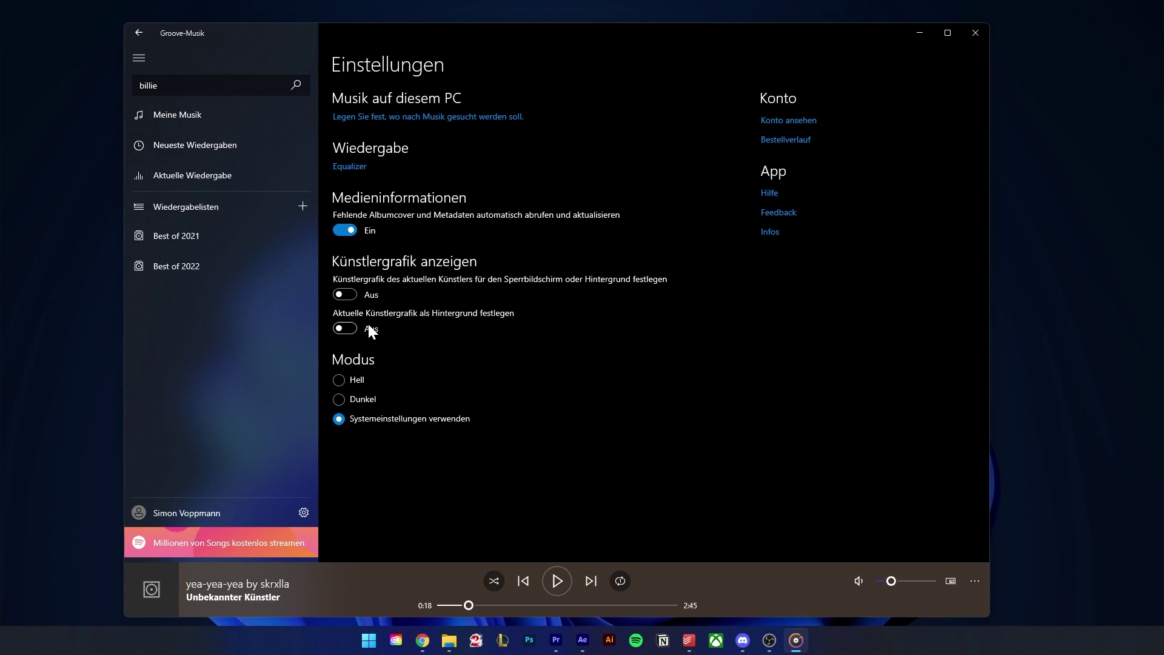
- Try the Hell display mode and return the mode to Systemeinstellungen verwenden
left_click(353, 380)
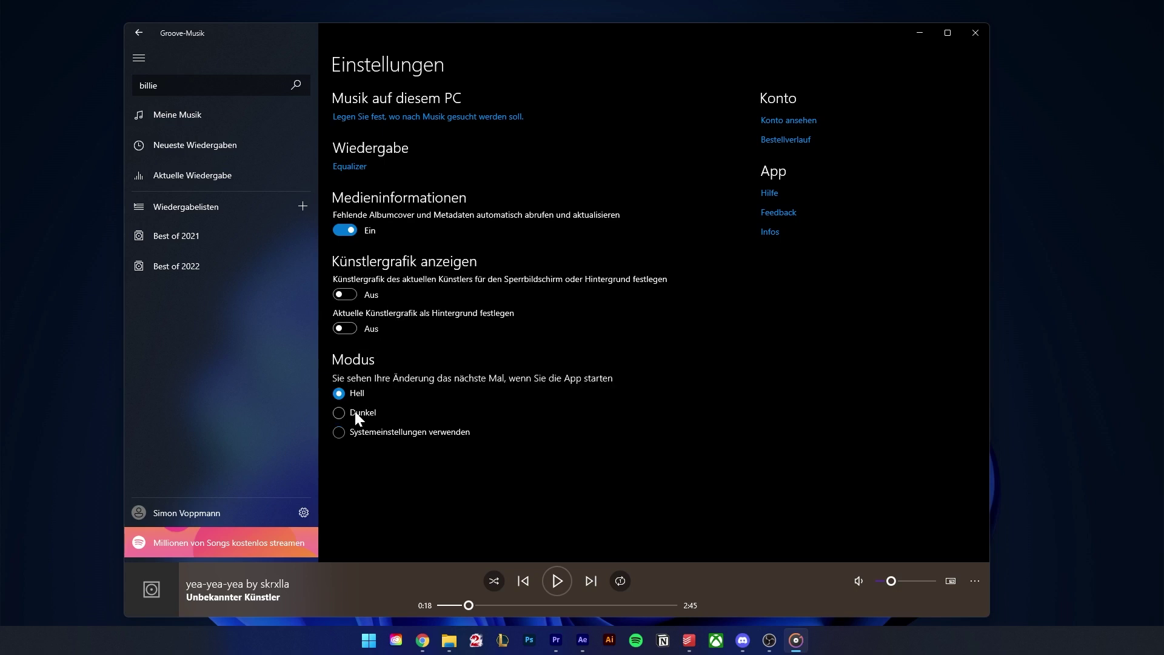
left_click(366, 431)
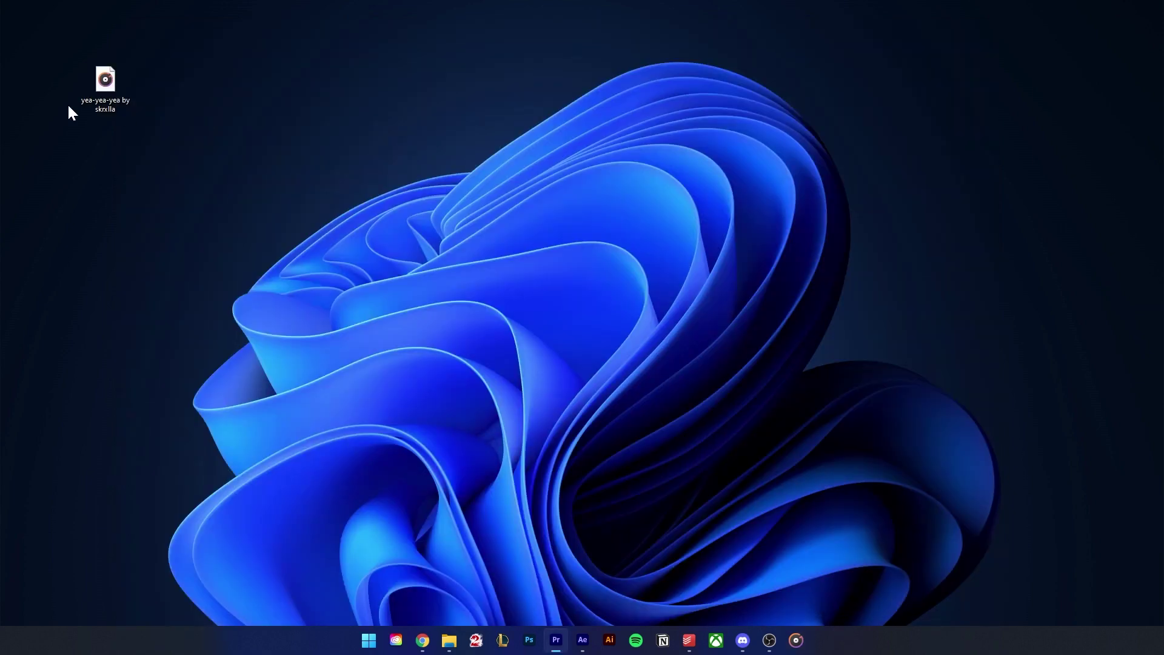
- Open the song file "yea-yea-yea by skrxlla" from the desktop, and call up Infos bearbeiten for "Happier Than Ever" in the library
double_click(90, 91)
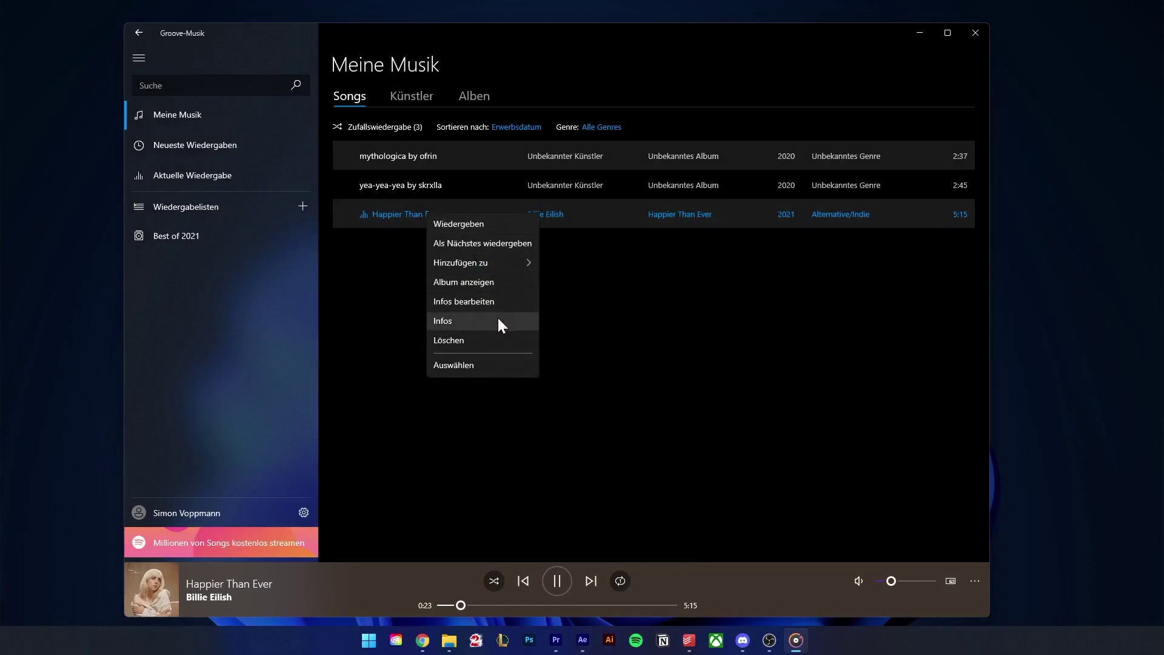
left_click(493, 300)
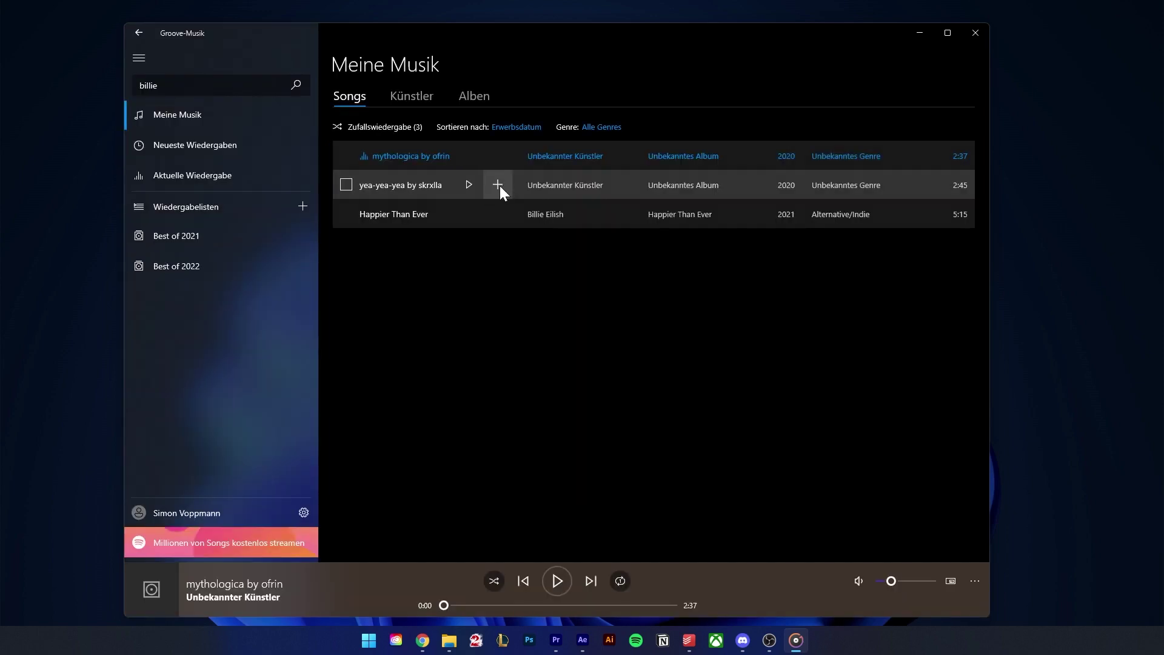
- Look at the add options of the song "yea-yea-yea by skrxlla" in Meine Musik and dismiss them
left_click(498, 185)
left_click(558, 215)
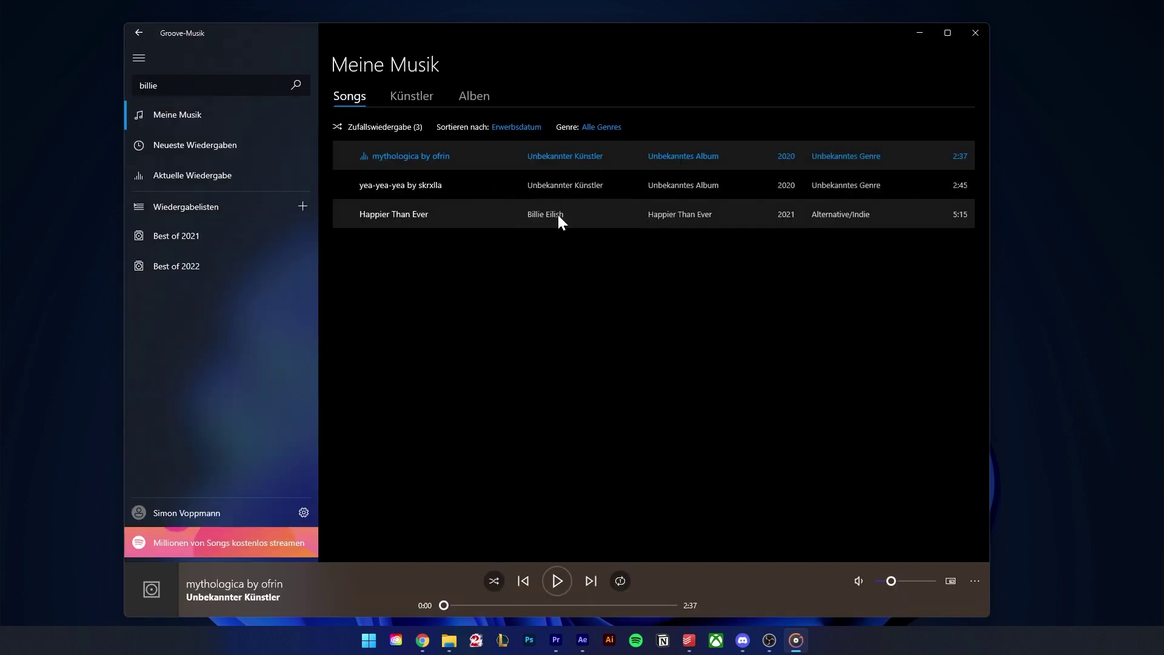